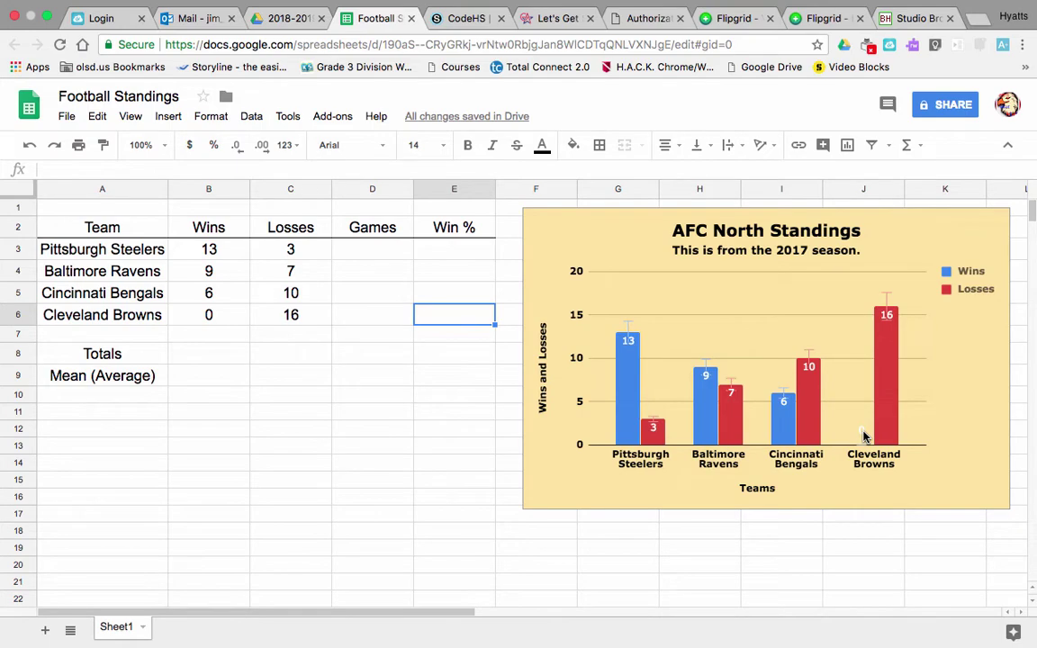
Enter the trial sum =7+8 in the Steelers' Games cell D3.
left_click(370, 249)
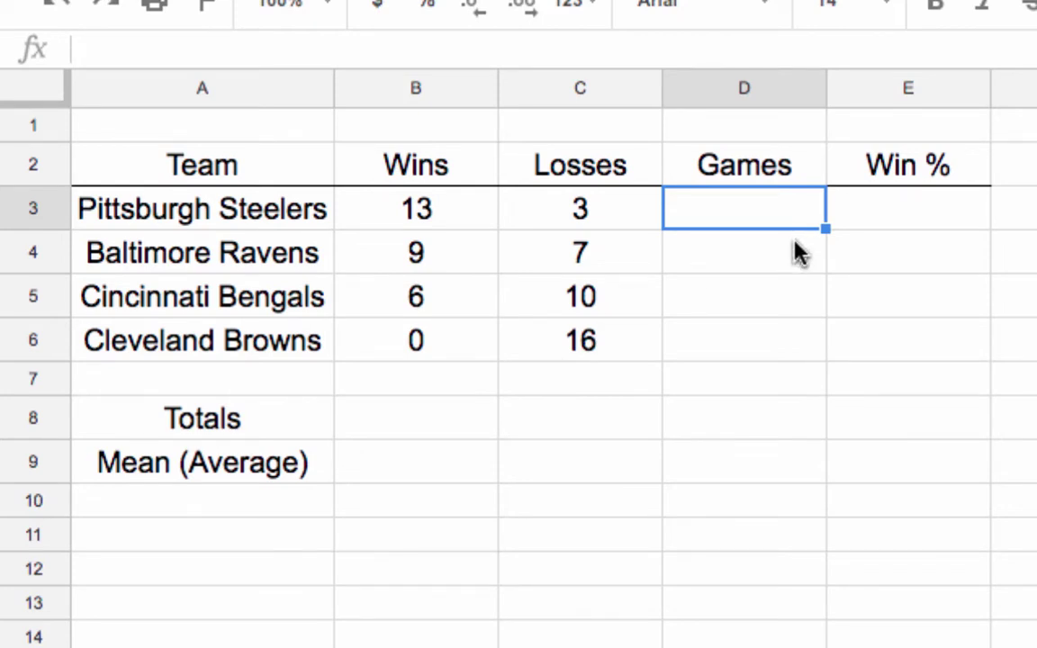
type("=")
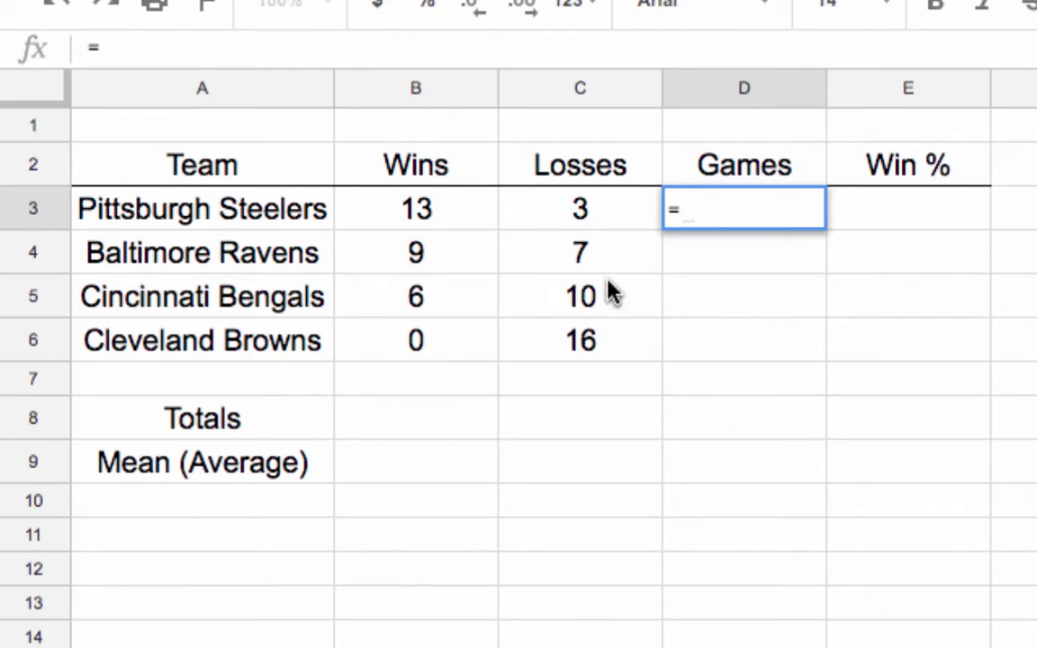
type("7")
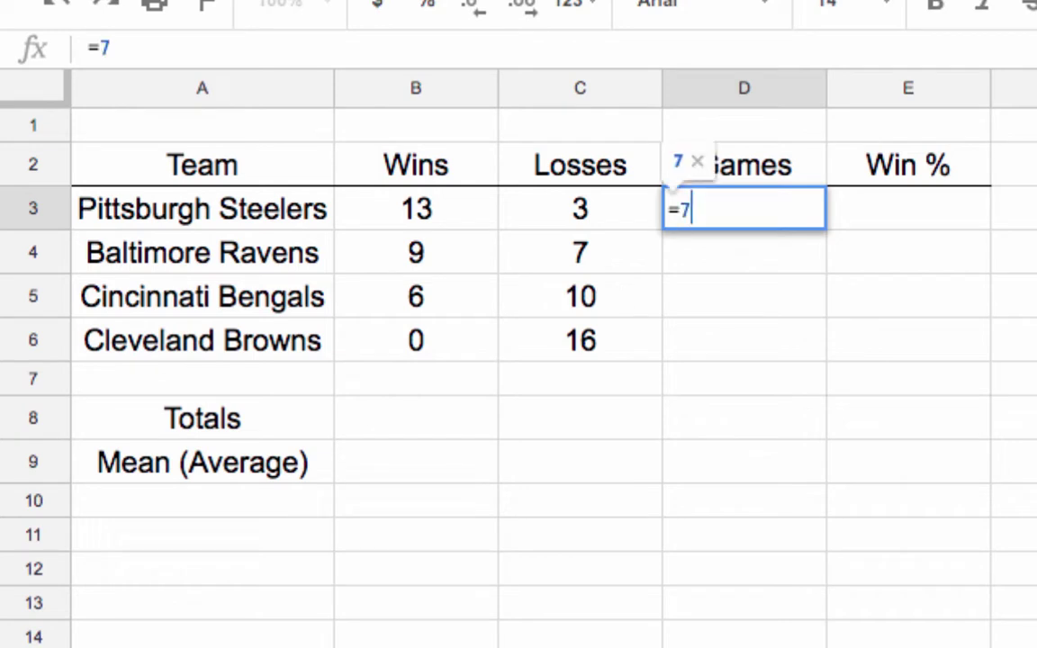
type("+8")
key("Return")
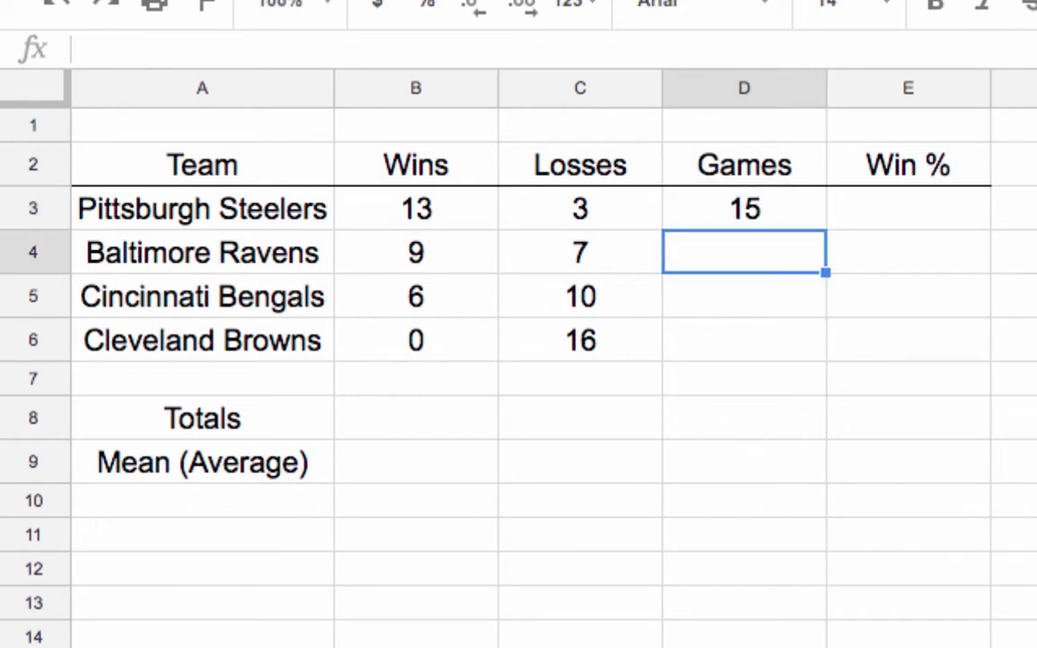
Erase the hard-coded numbers from D3's formula, leaving only '='.
left_click(728, 215)
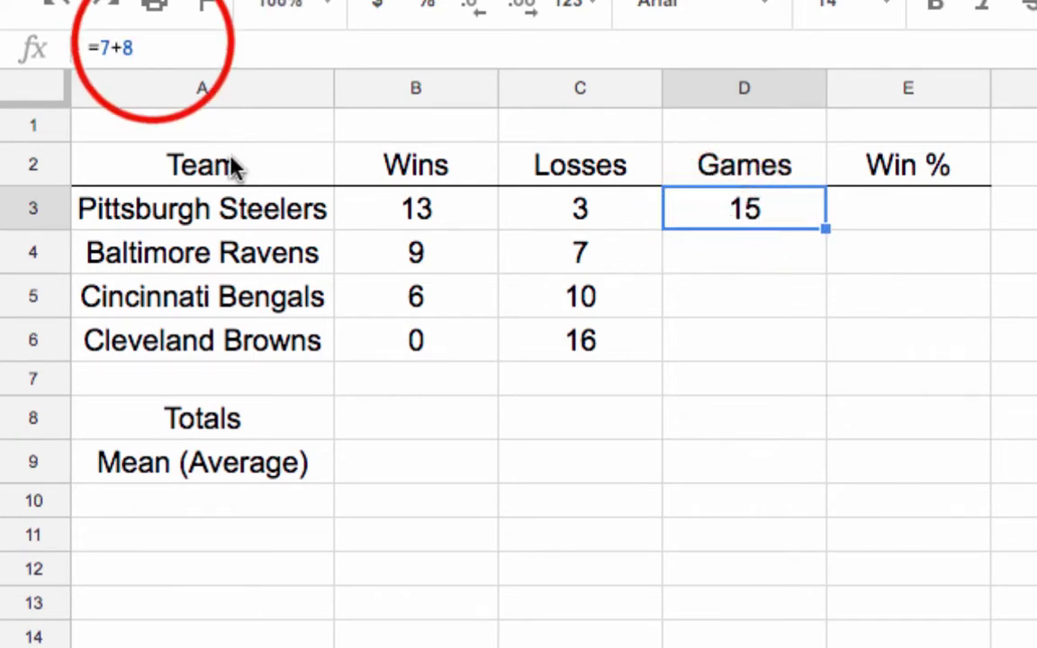
left_click(154, 45)
key("BackSpace")
key("BackSpace")
key("BackSpace")
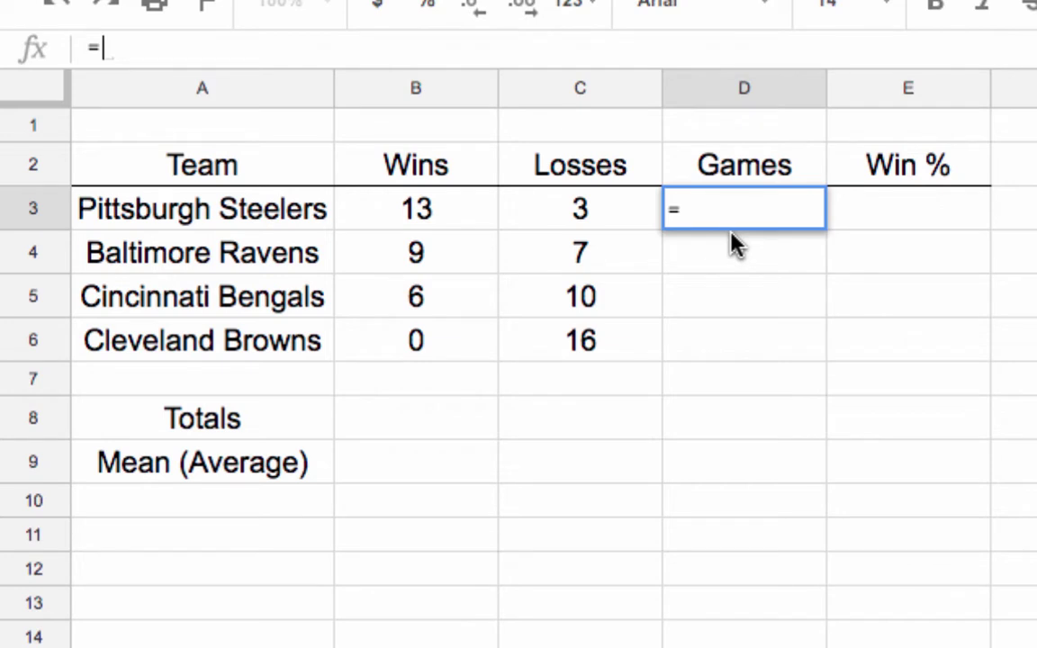
Complete D3's formula as =B3+C3, giving the Steelers 16 games.
left_click(440, 225)
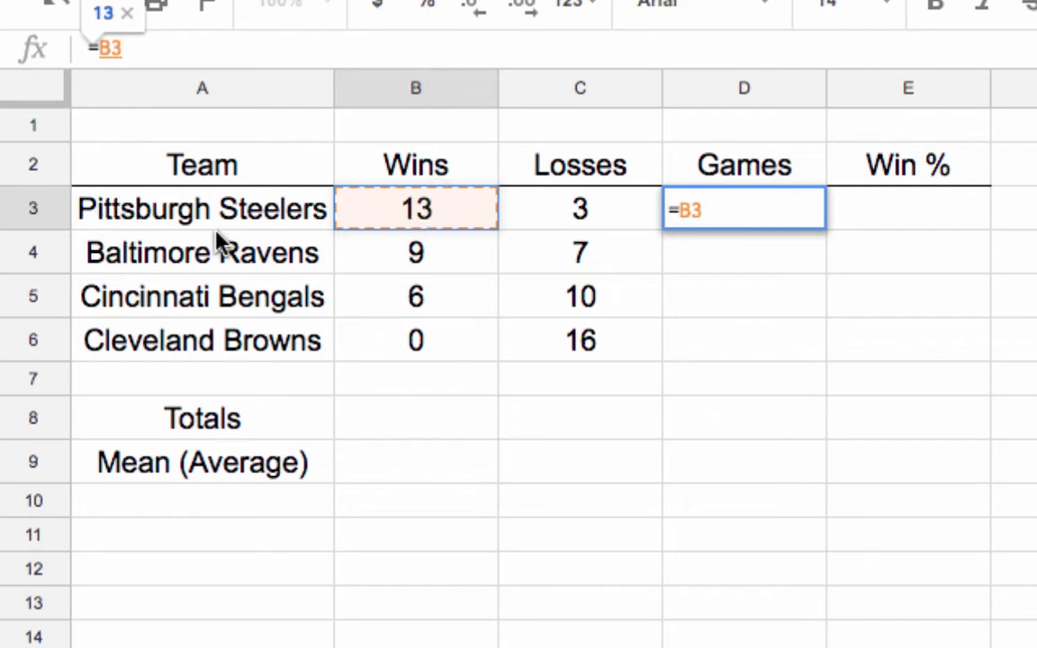
type("+")
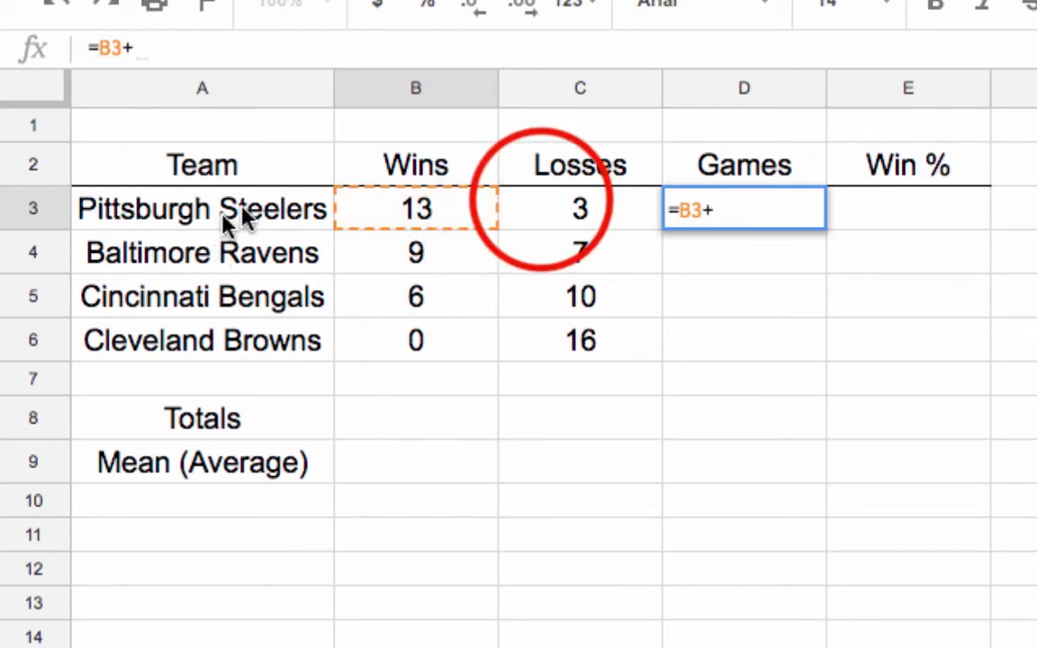
left_click(543, 209)
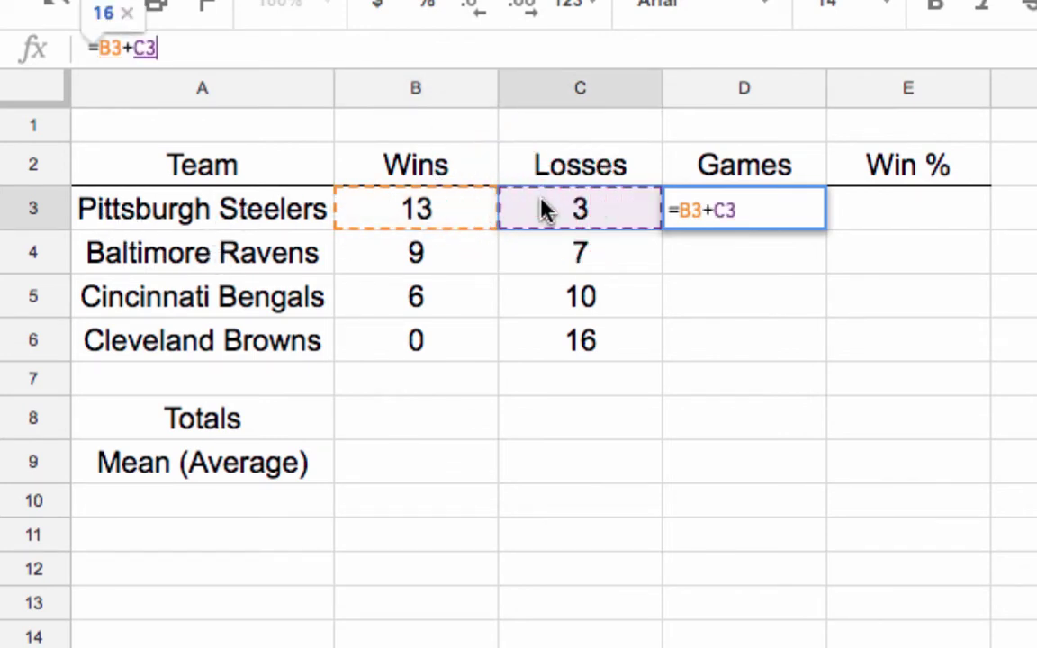
key("Return")
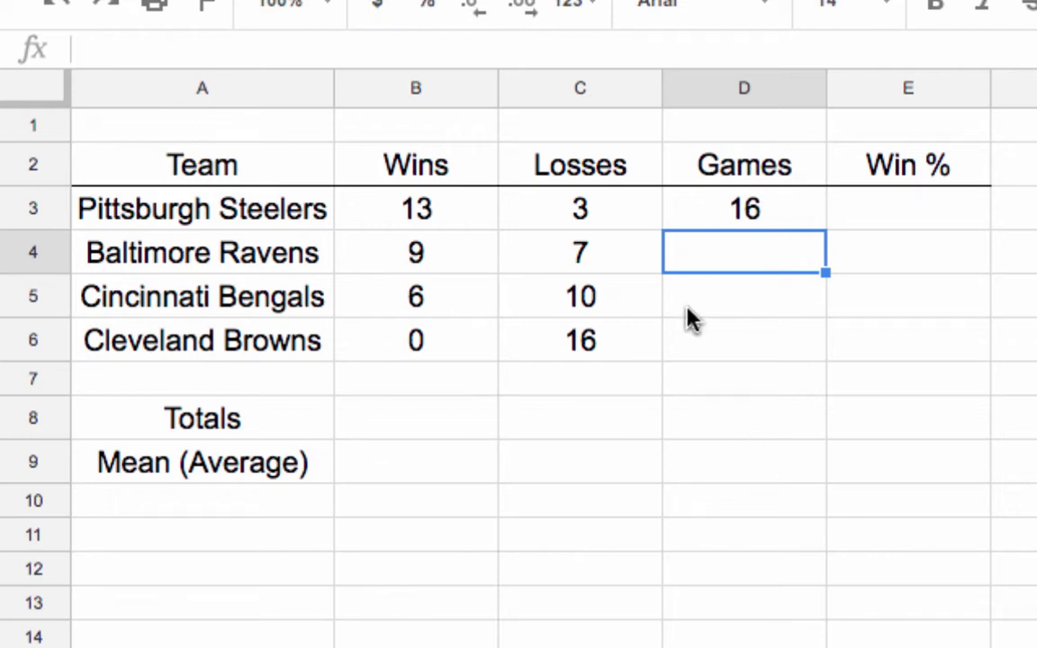
Enter =B4+C4 in D4 so the Ravens show 16 games.
type("=")
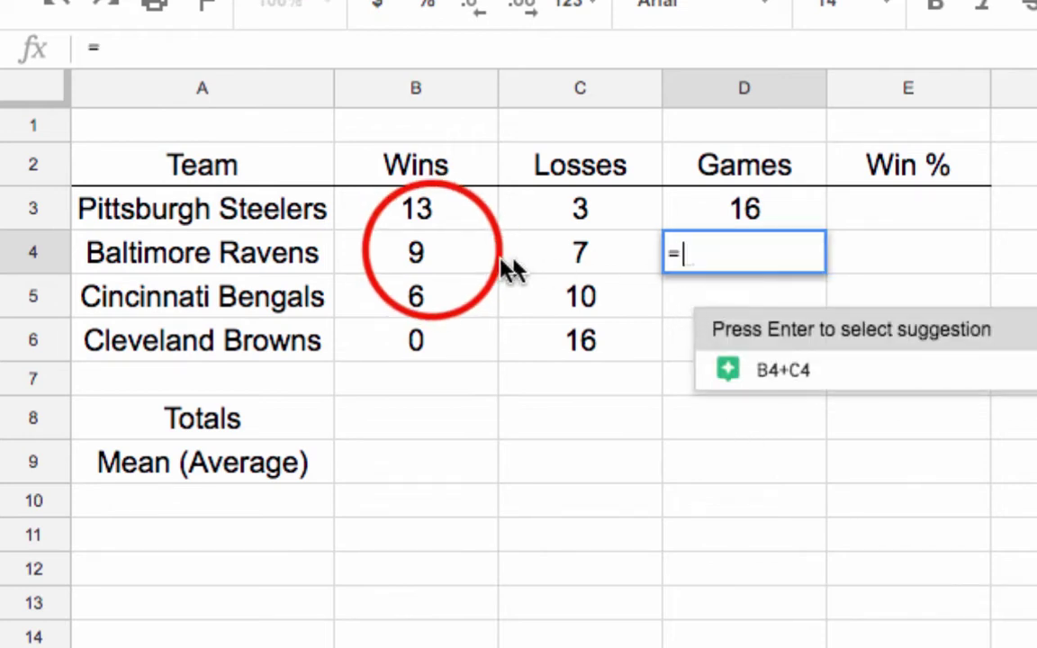
left_click(433, 258)
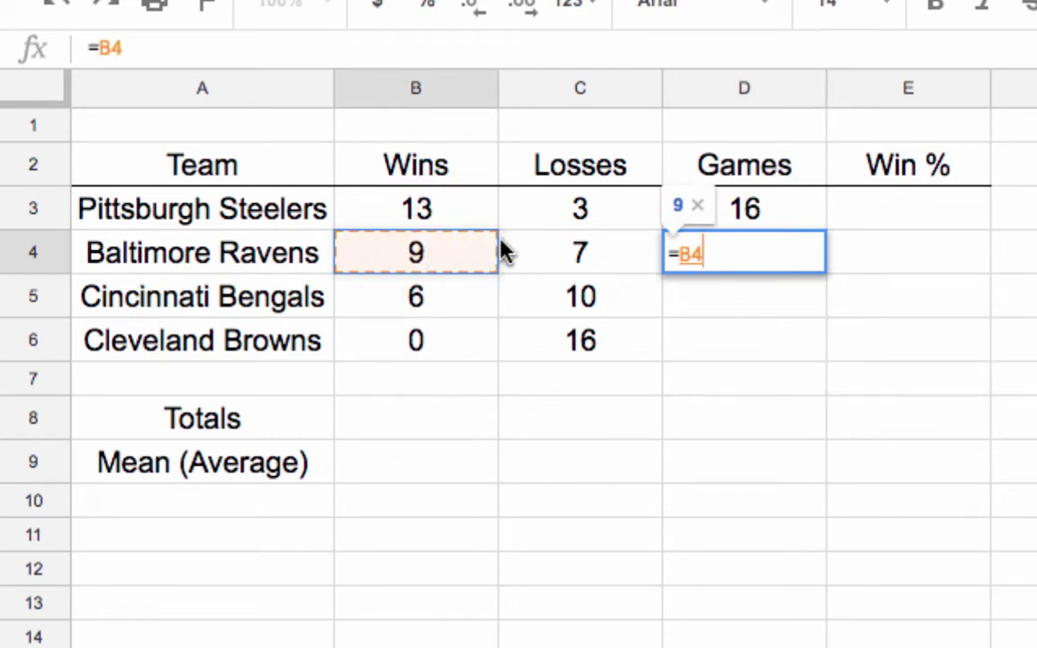
type("+")
left_click(590, 263)
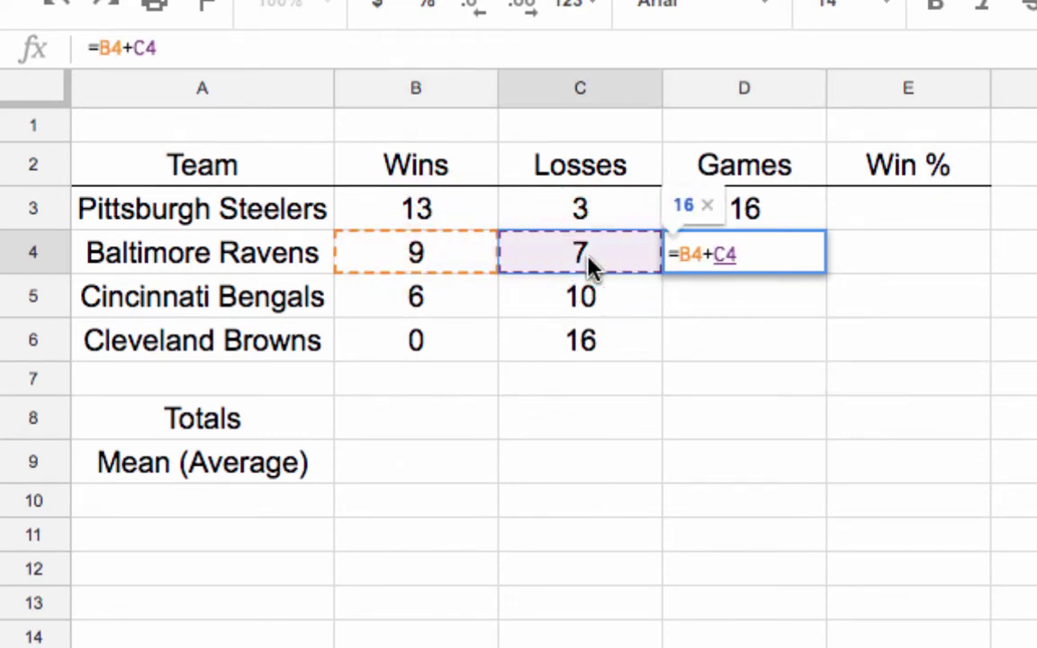
key("Return")
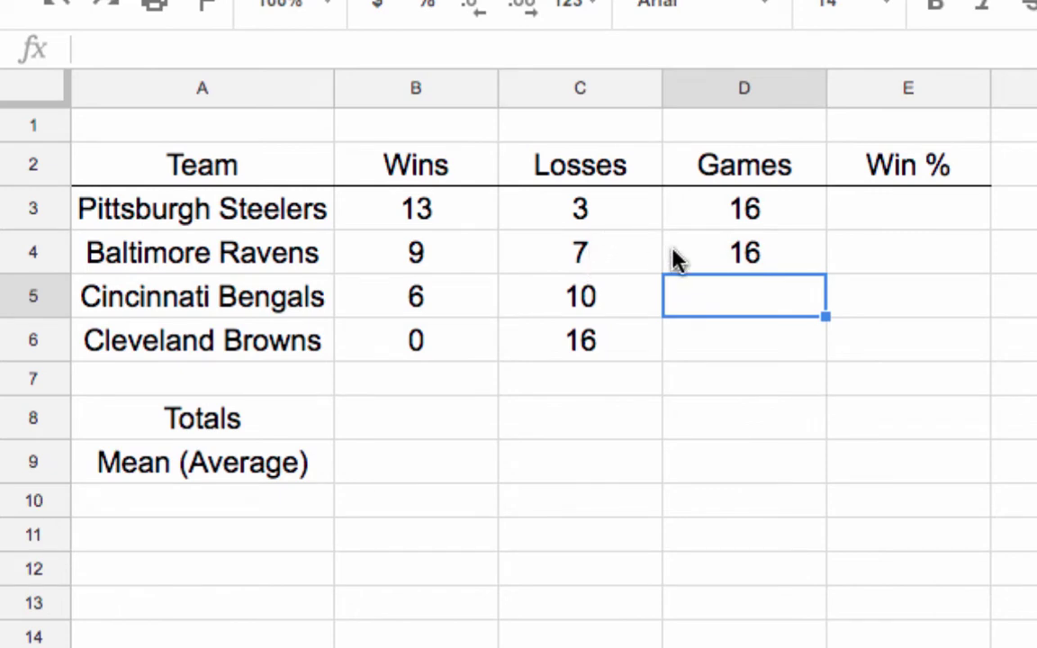
left_click(705, 258)
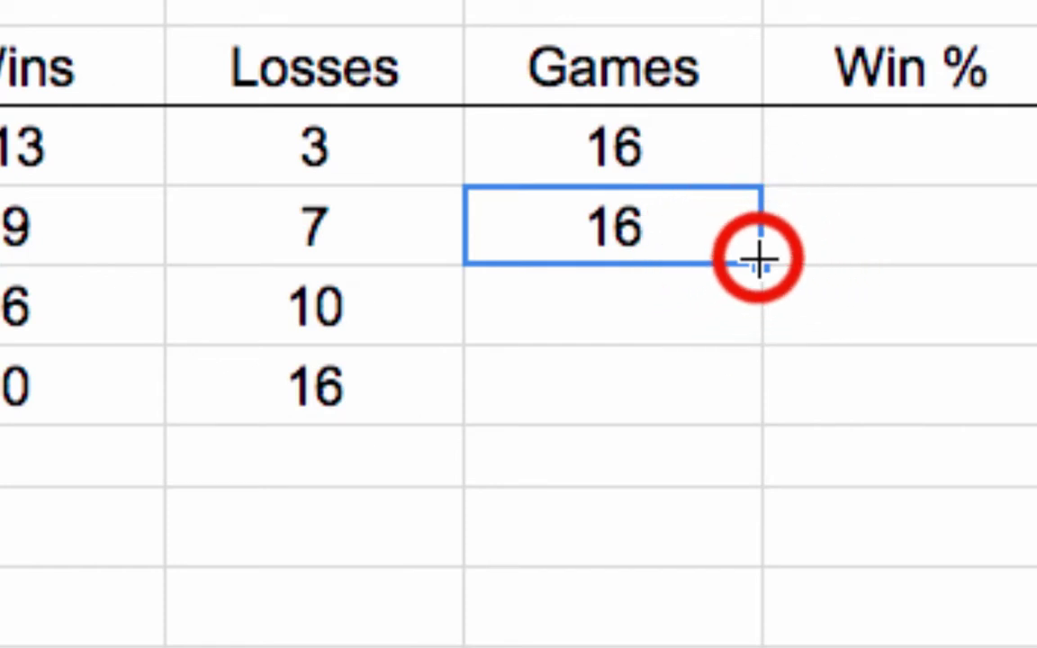
Fill the games formula down to D5 and D6, then check each formula in D3–D6.
left_click_drag(759, 262, 741, 391)
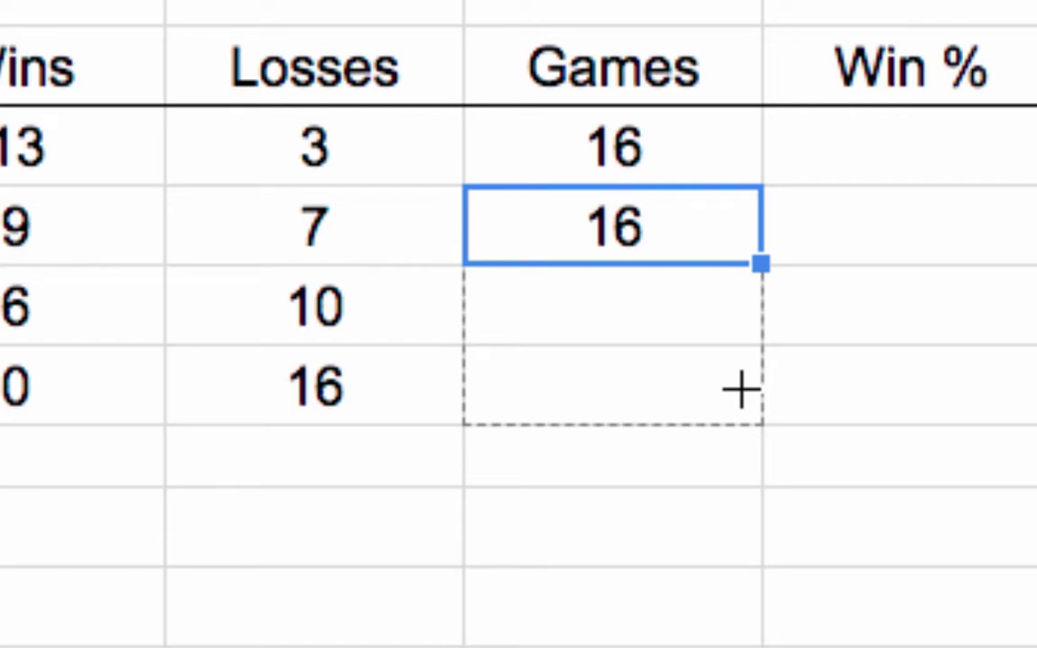
left_click_drag(741, 391, 741, 389)
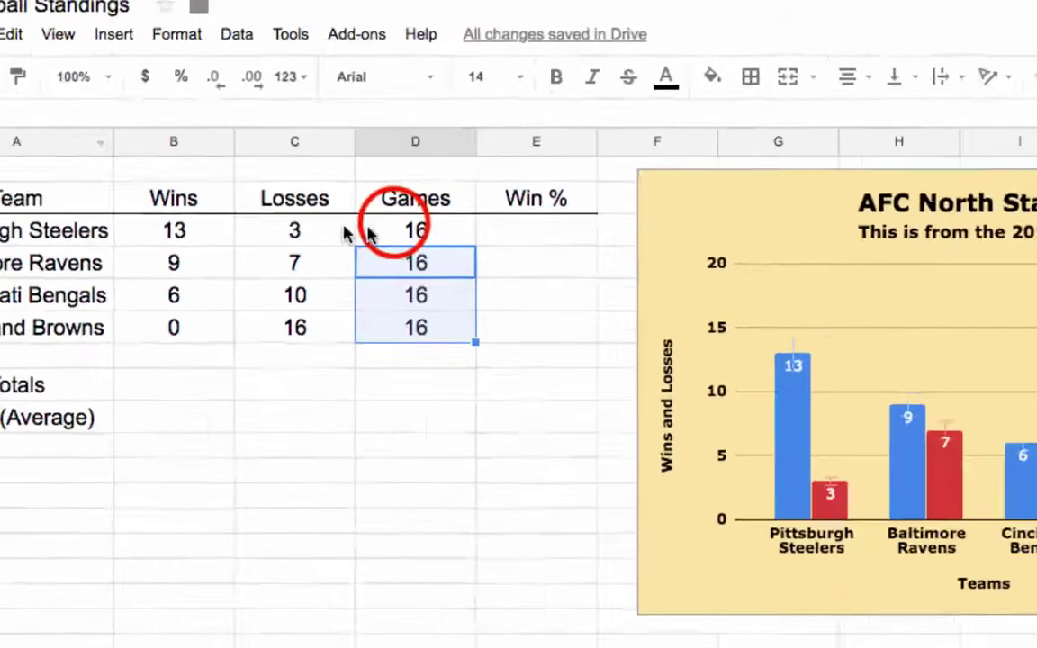
left_click(367, 234)
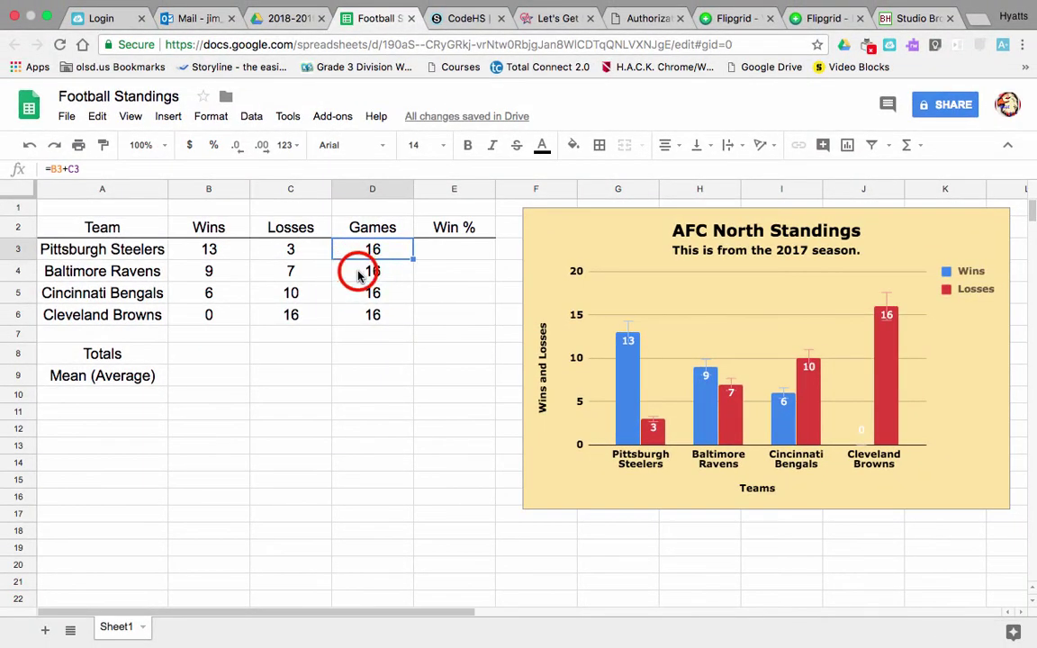
left_click(357, 274)
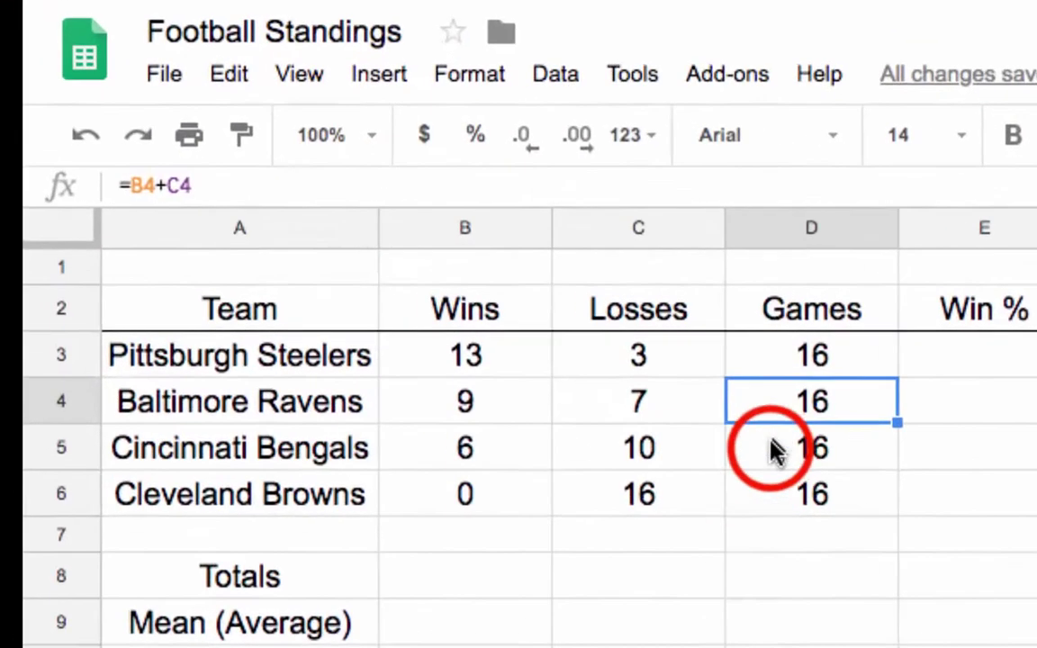
left_click(356, 297)
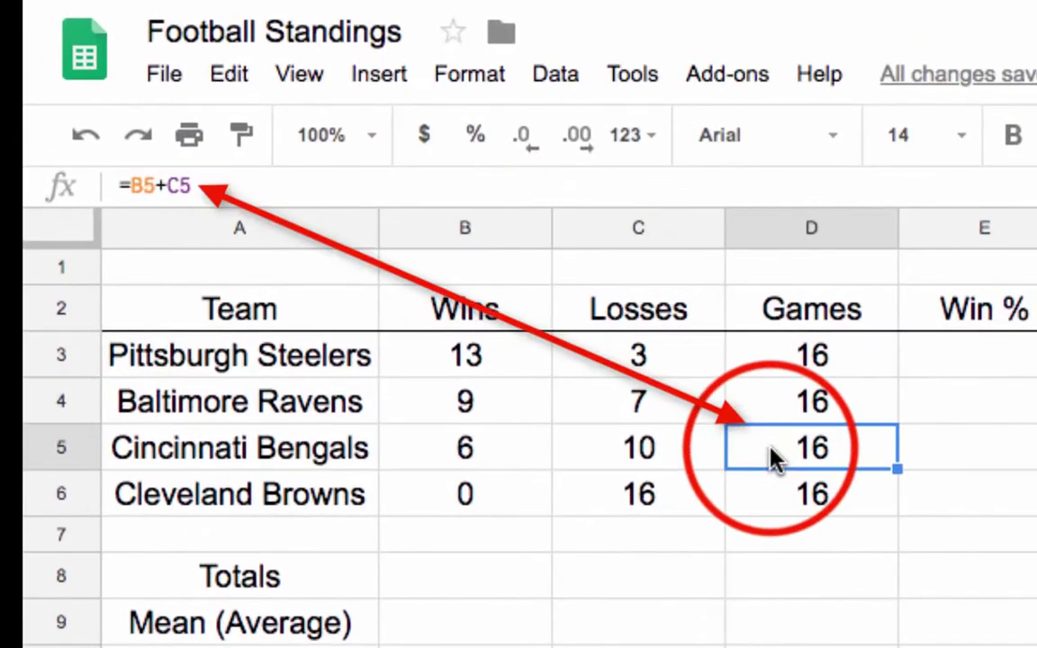
left_click(772, 493)
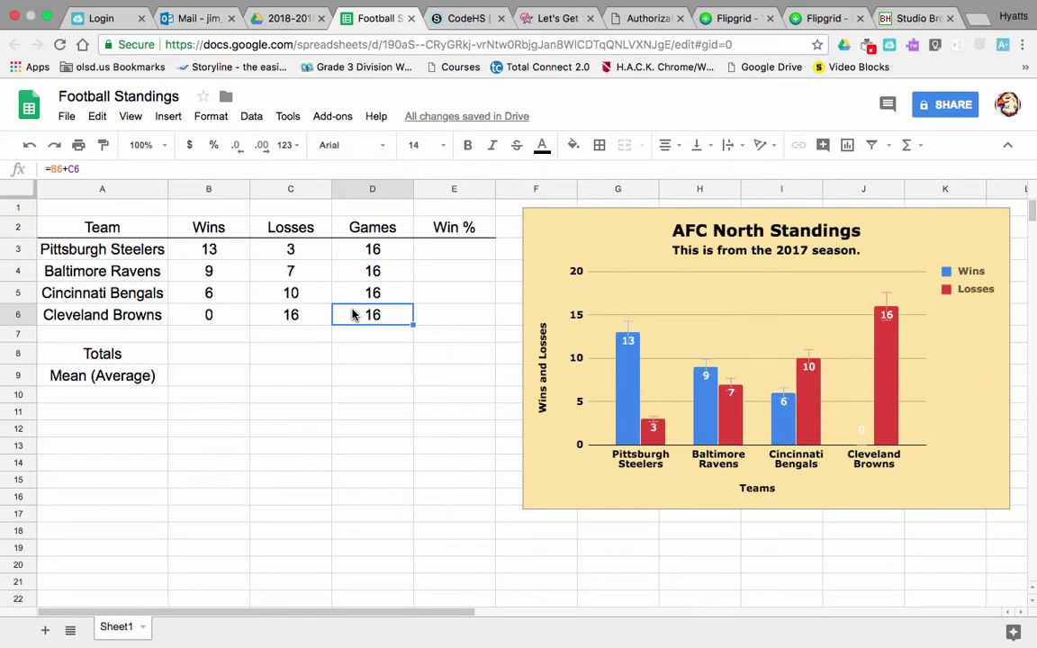
Enter =B3/(C3+B3) in E3 for the Steelers' win percentage.
left_click(452, 257)
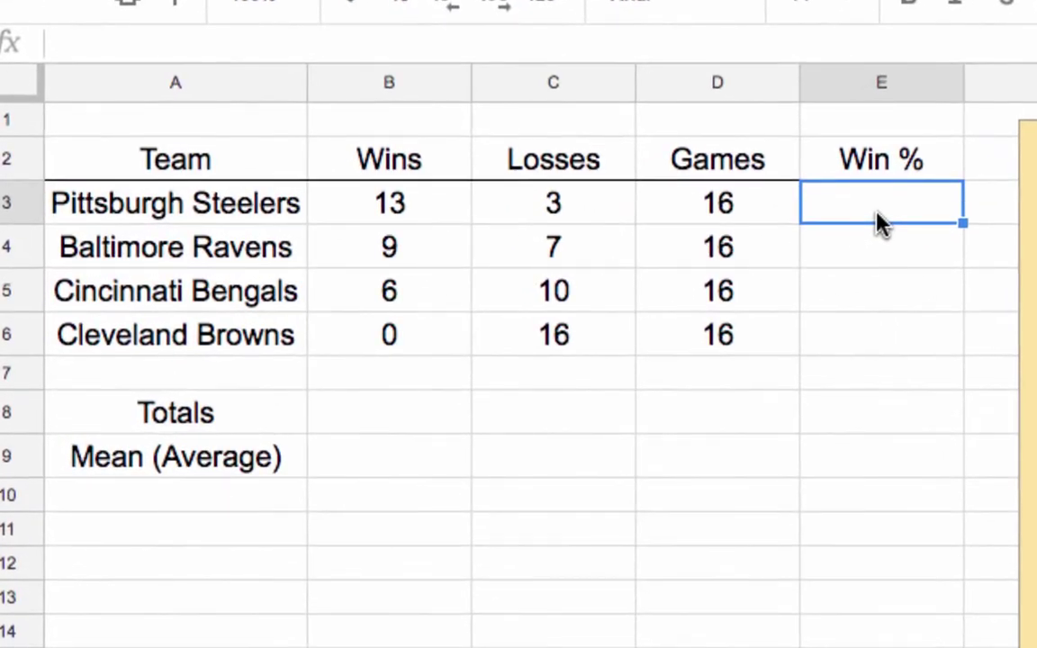
type("=")
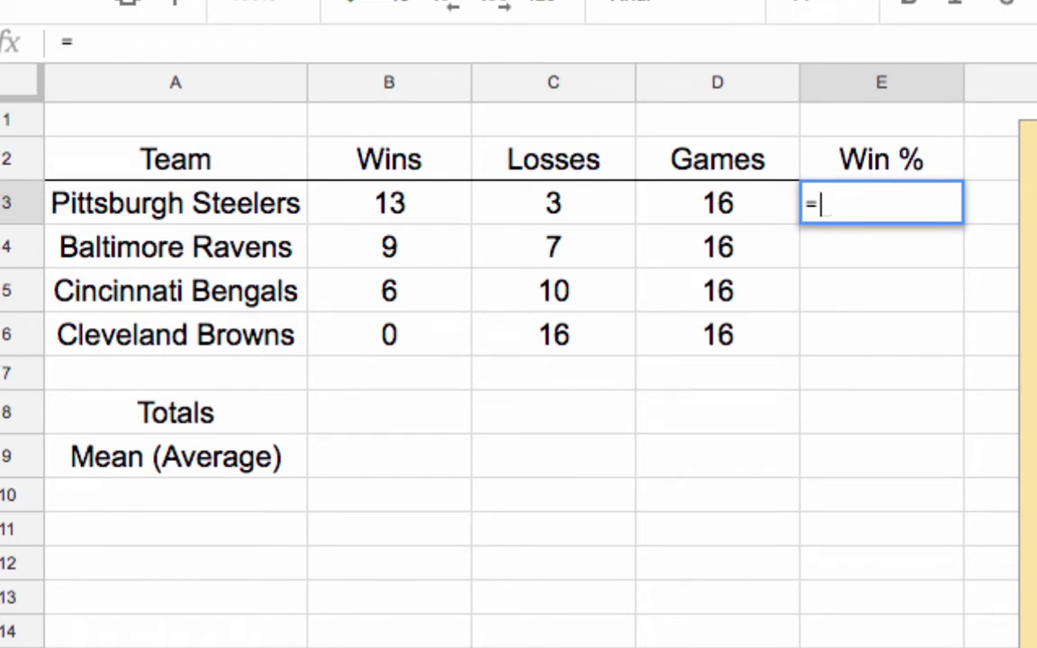
left_click(411, 224)
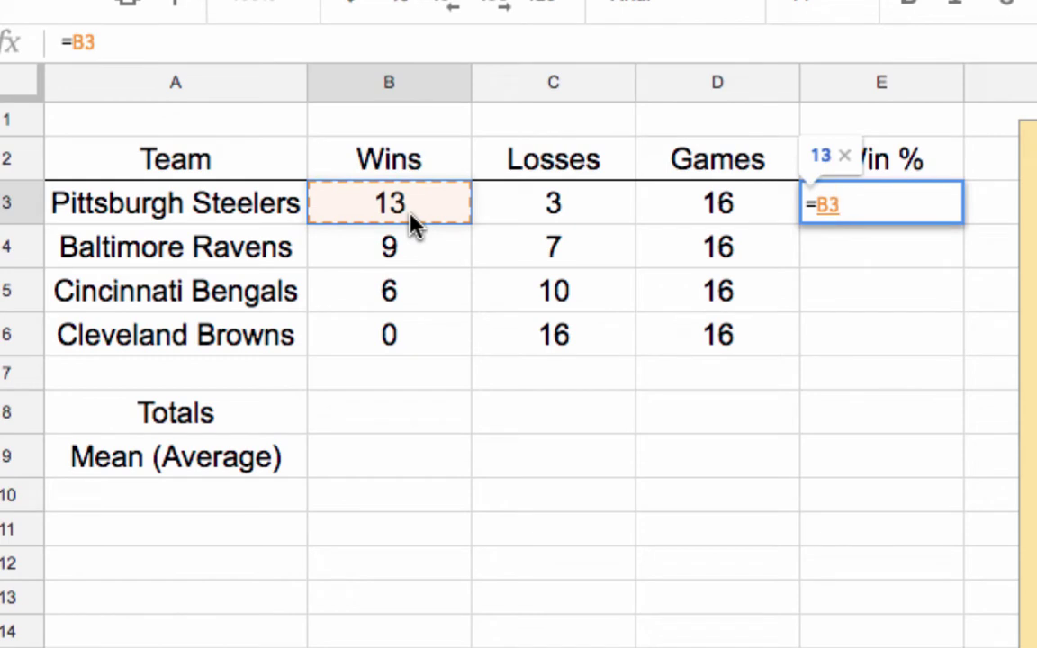
type("/")
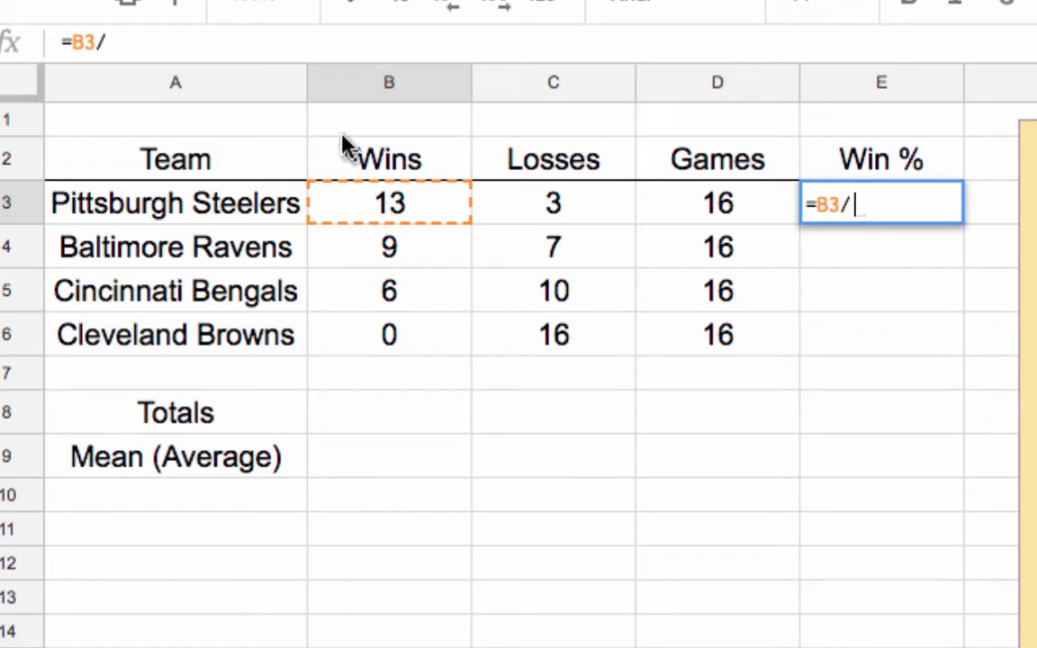
type("(")
left_click(553, 205)
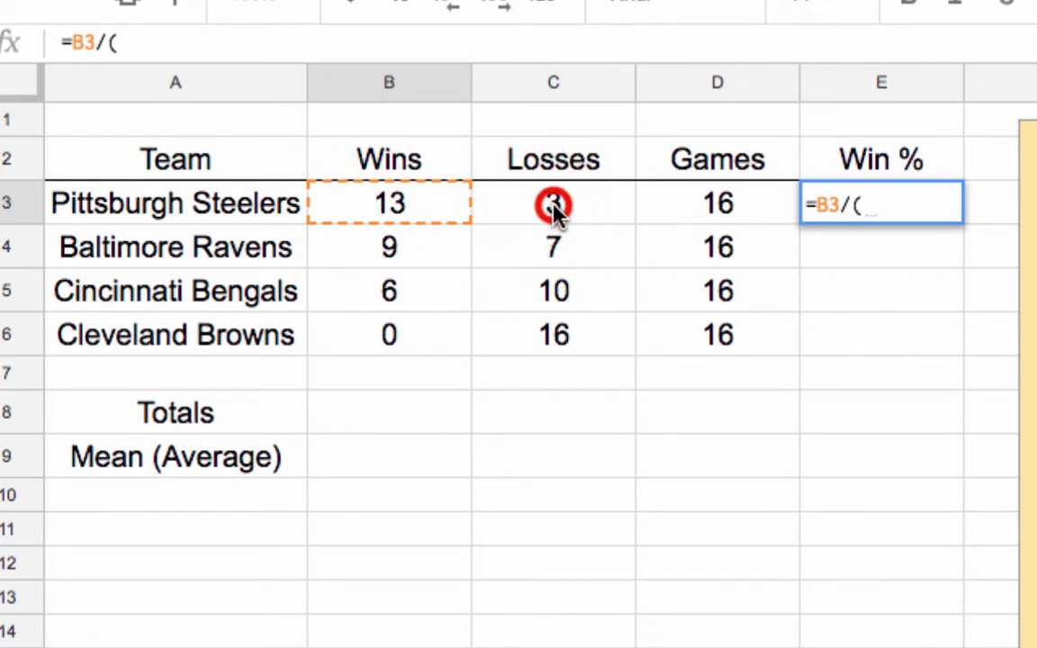
type("+")
left_click(401, 205)
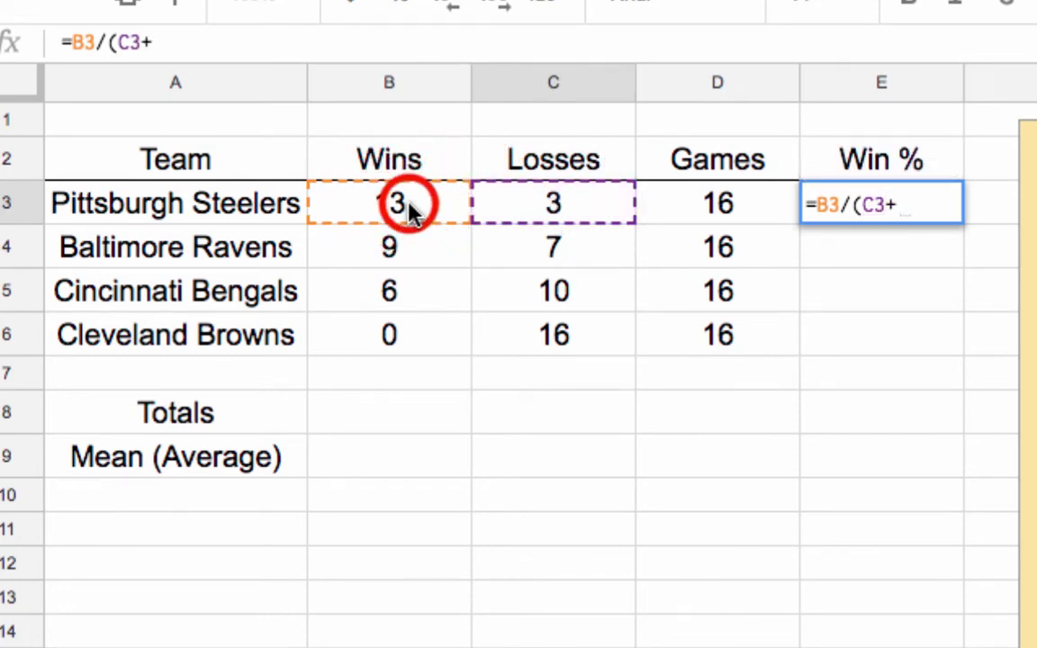
type(")")
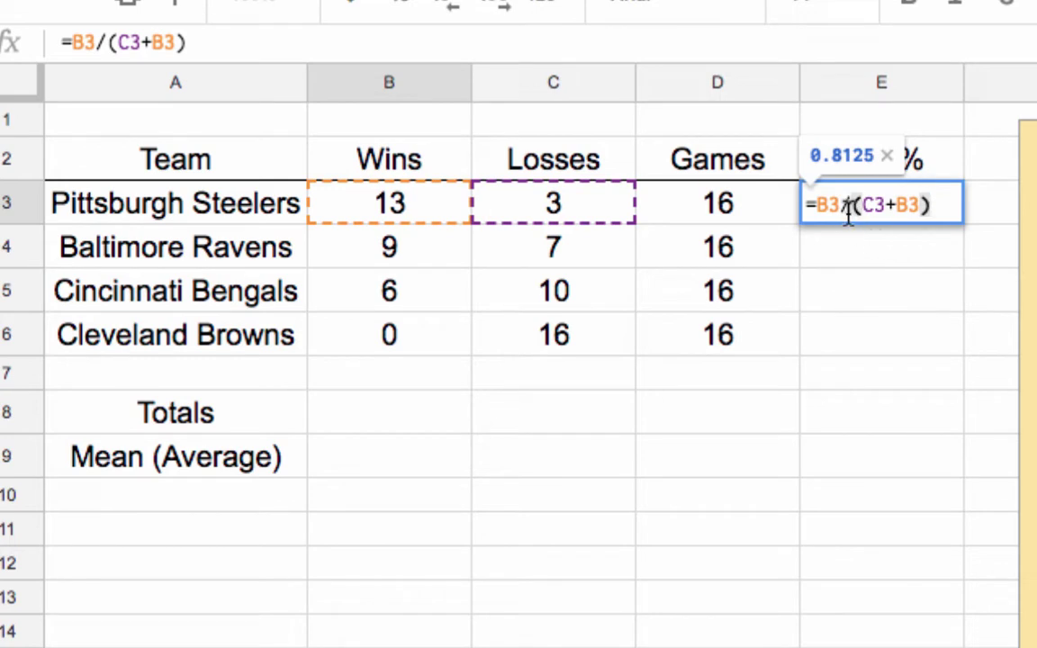
key("Return")
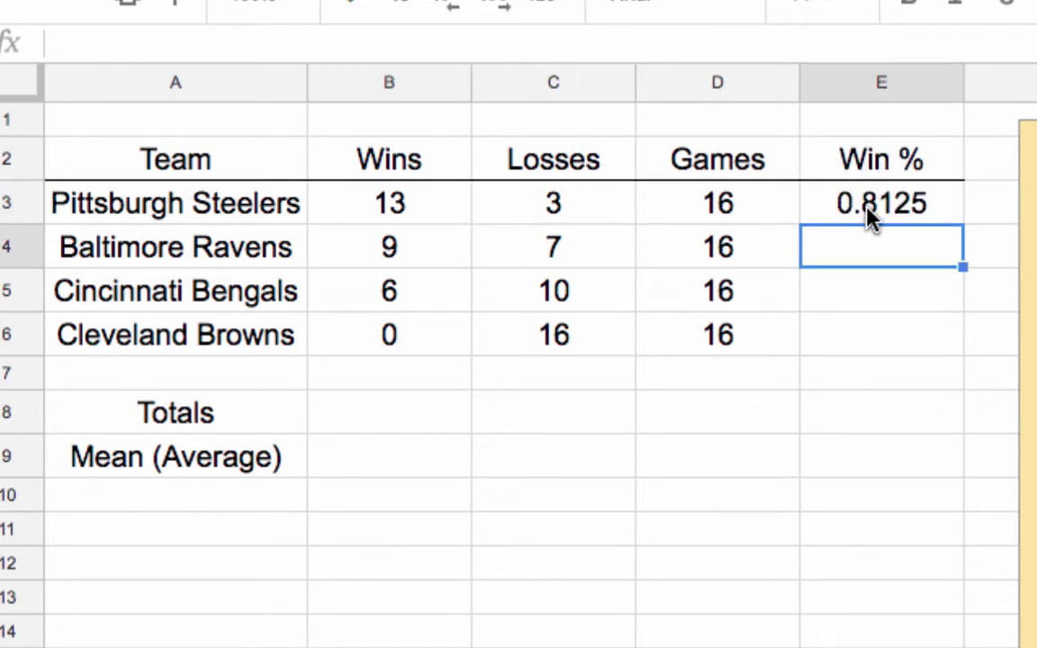
Enter =B4/(B4+C4) in E4 and fill the Win % formula down to E6.
left_click(872, 245)
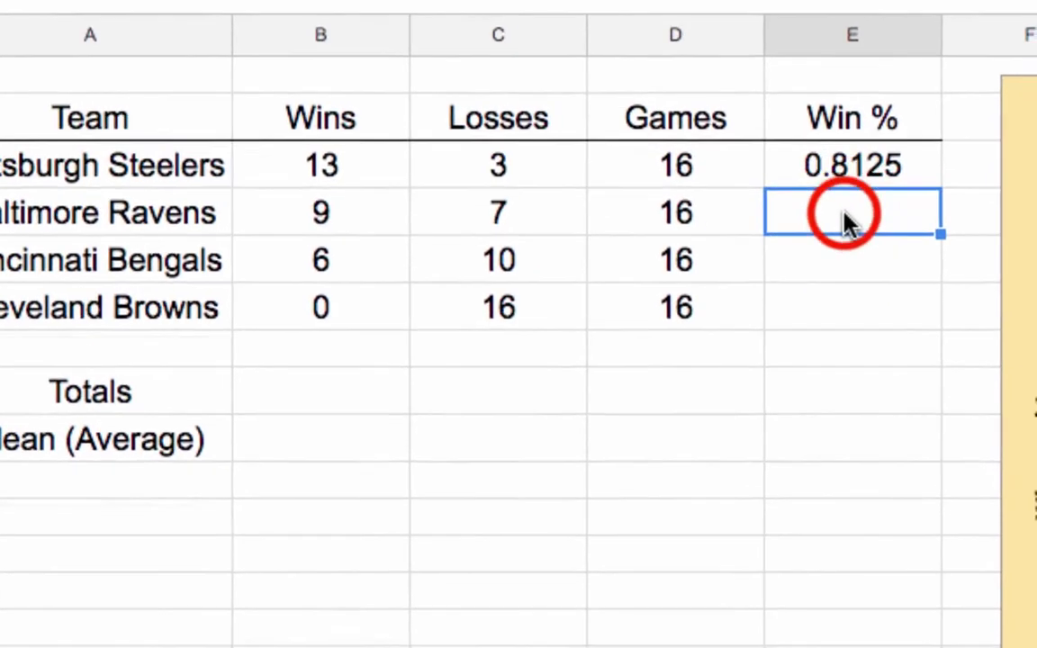
type("=")
left_click(352, 216)
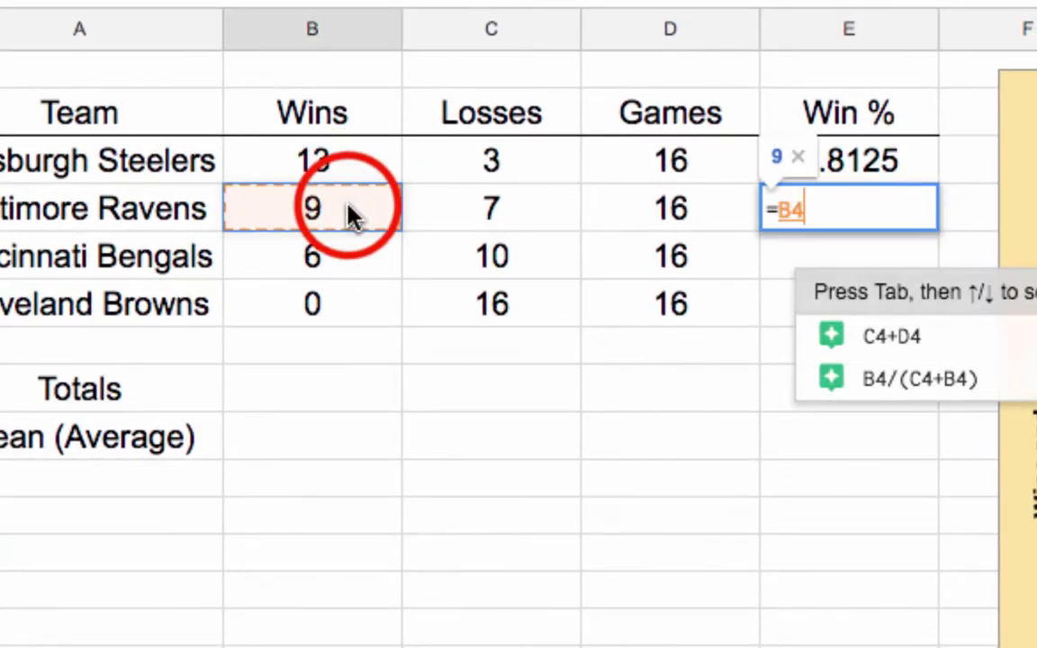
type("/(")
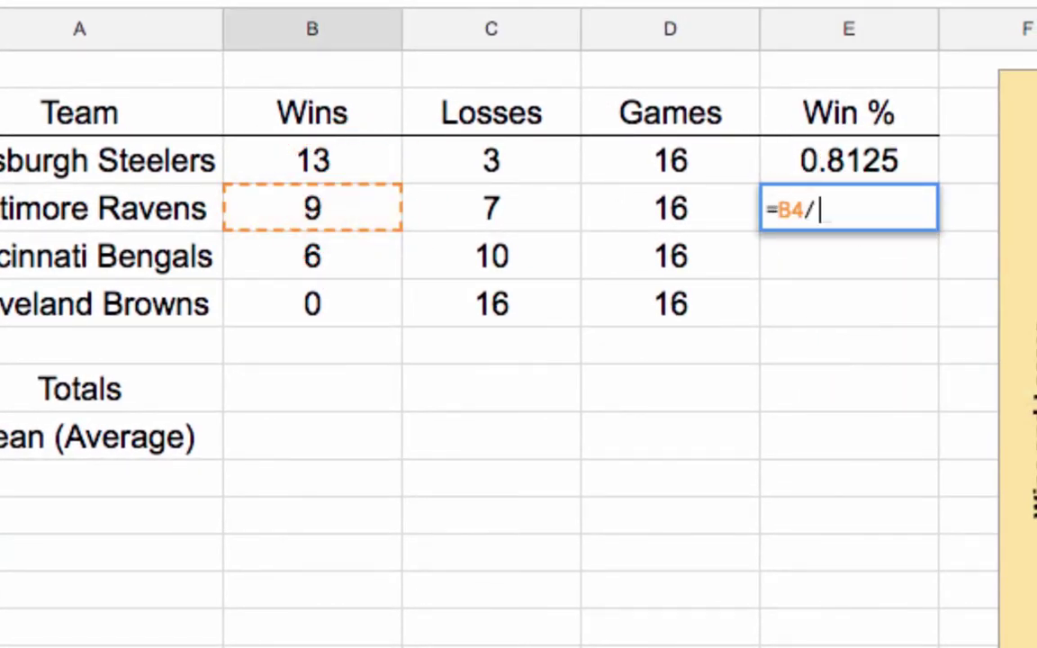
left_click(269, 220)
type("+")
left_click(440, 231)
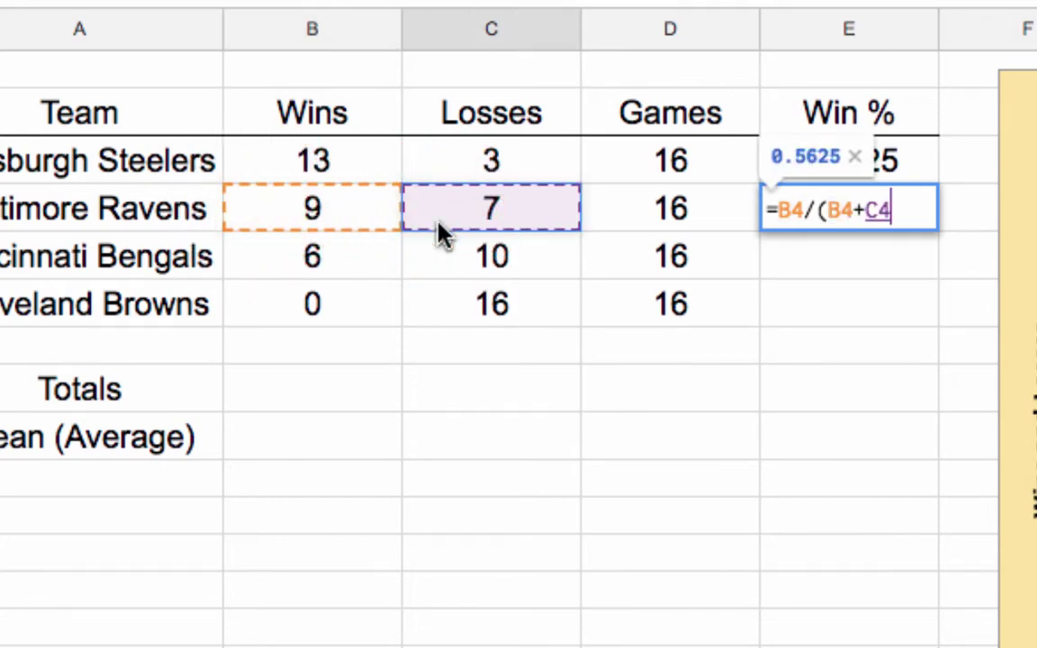
type(")")
key("Return")
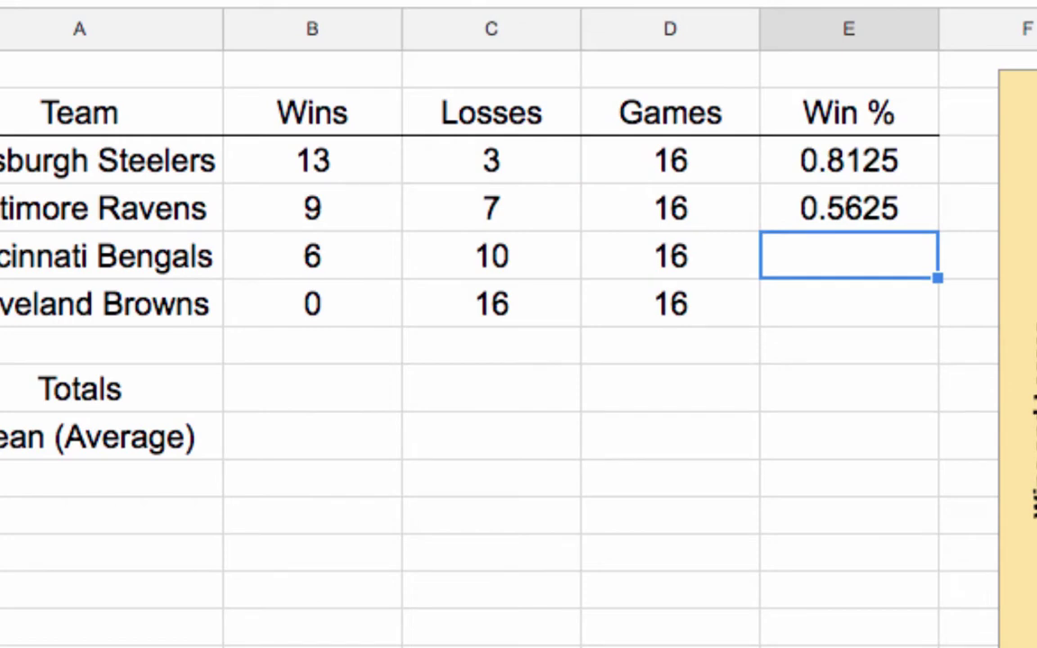
left_click(836, 217)
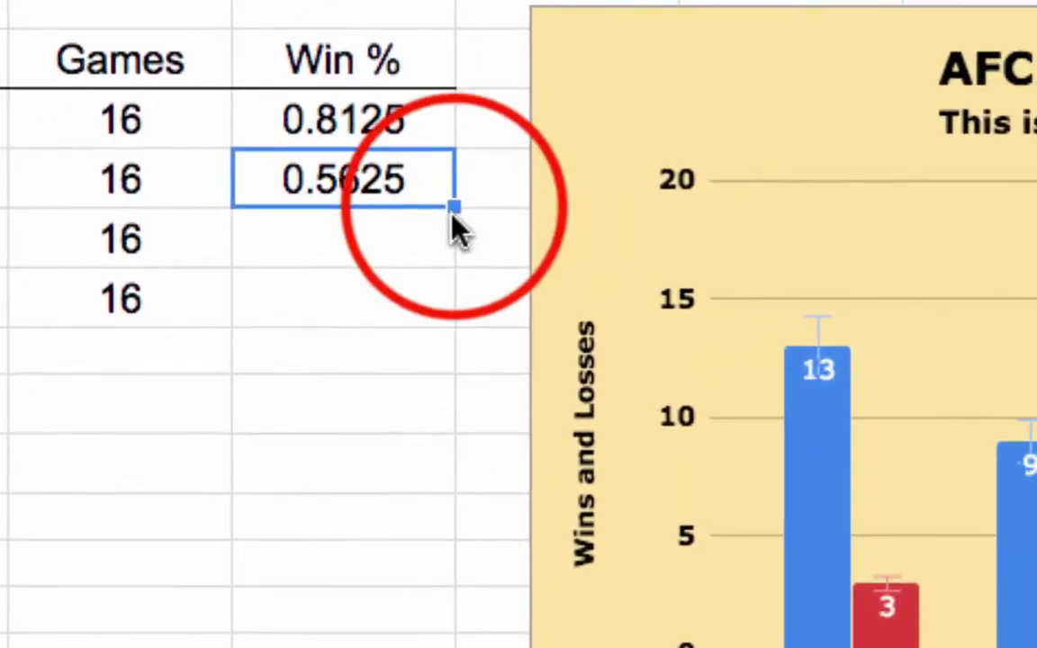
left_click_drag(454, 208, 450, 320)
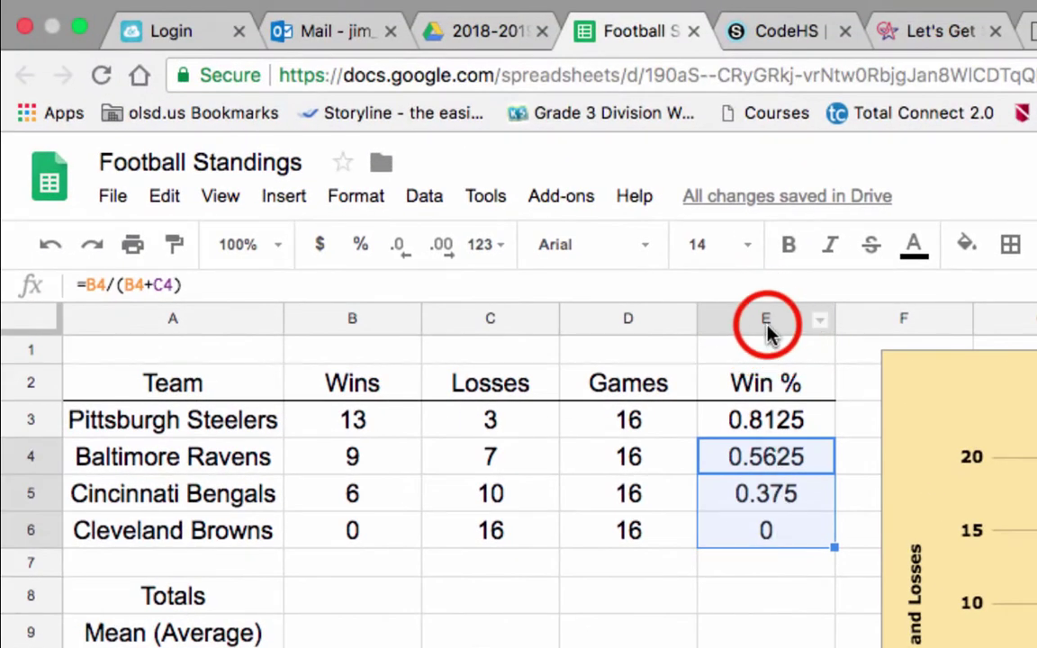
Format column E as percentages with one decimal place.
left_click(767, 325)
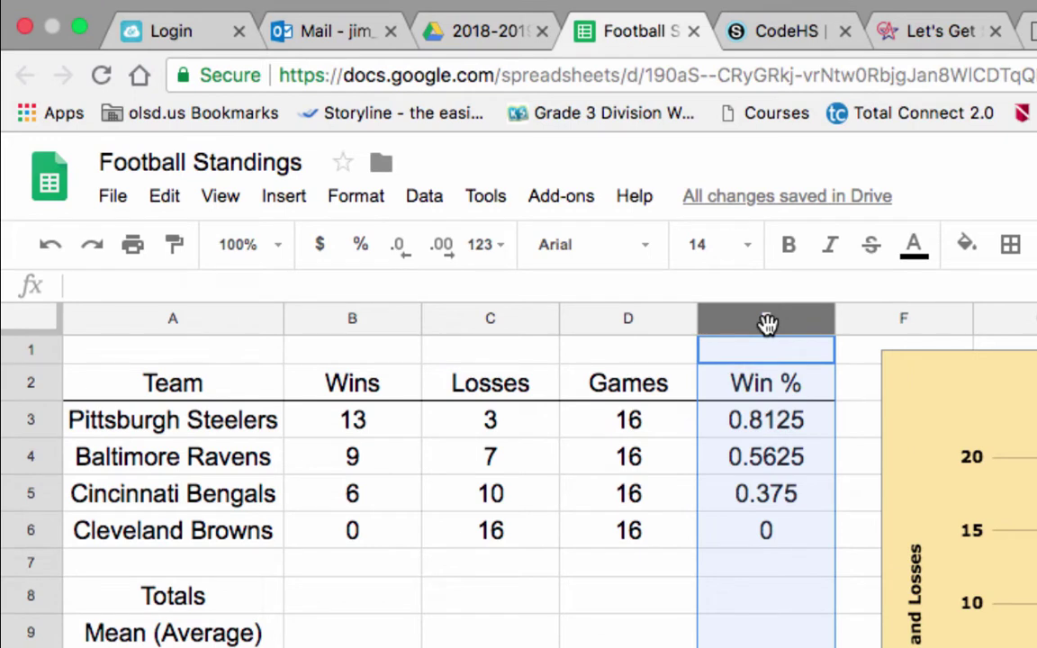
left_click(361, 249)
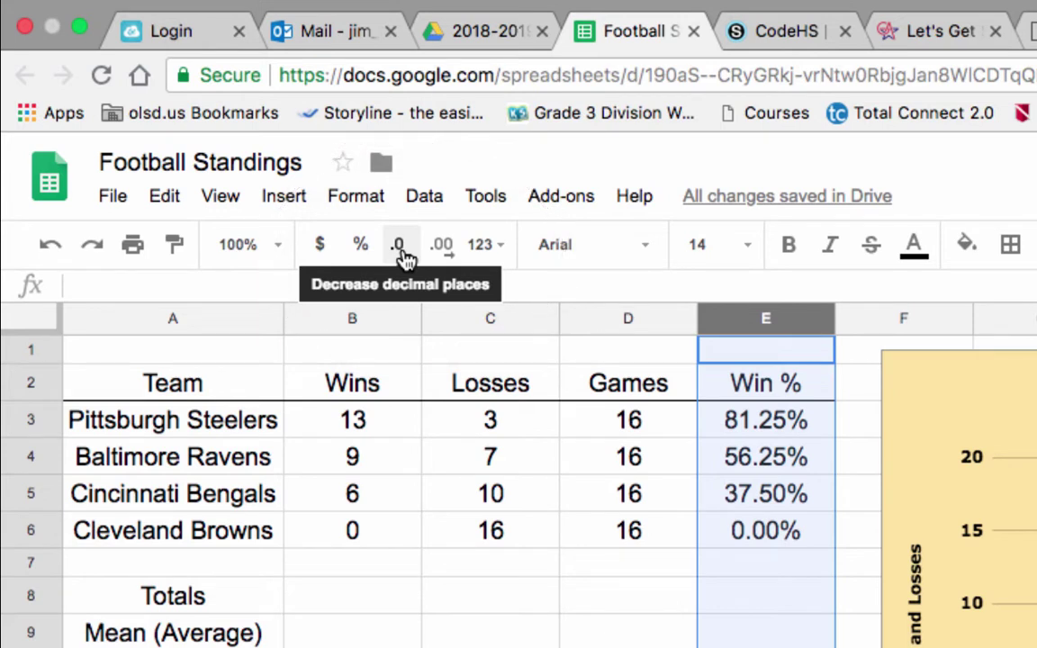
left_click(398, 245)
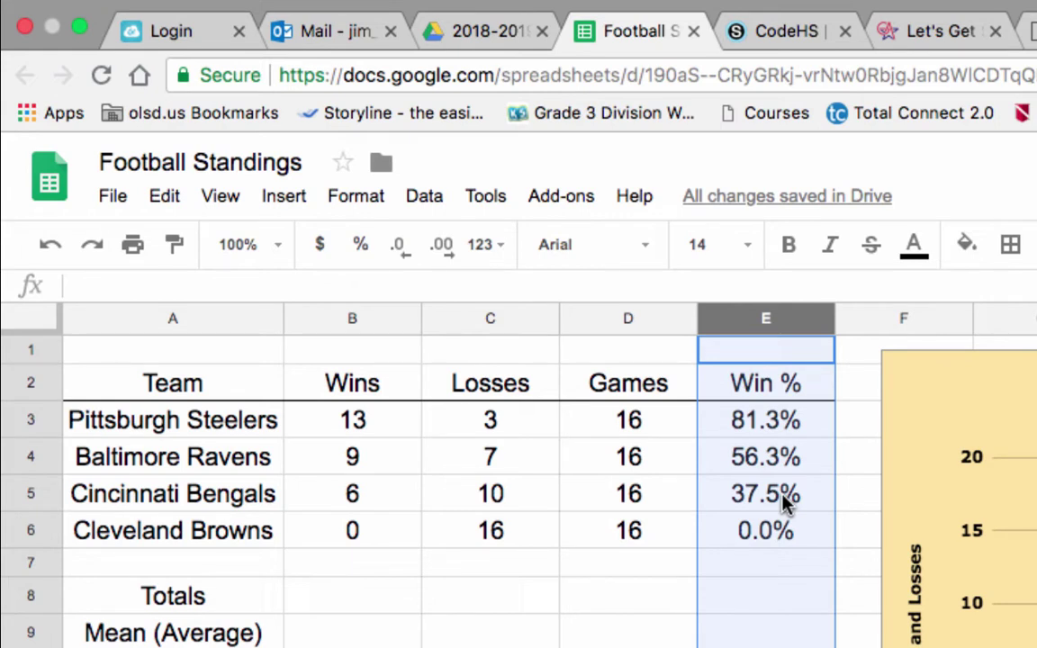
left_click(326, 609)
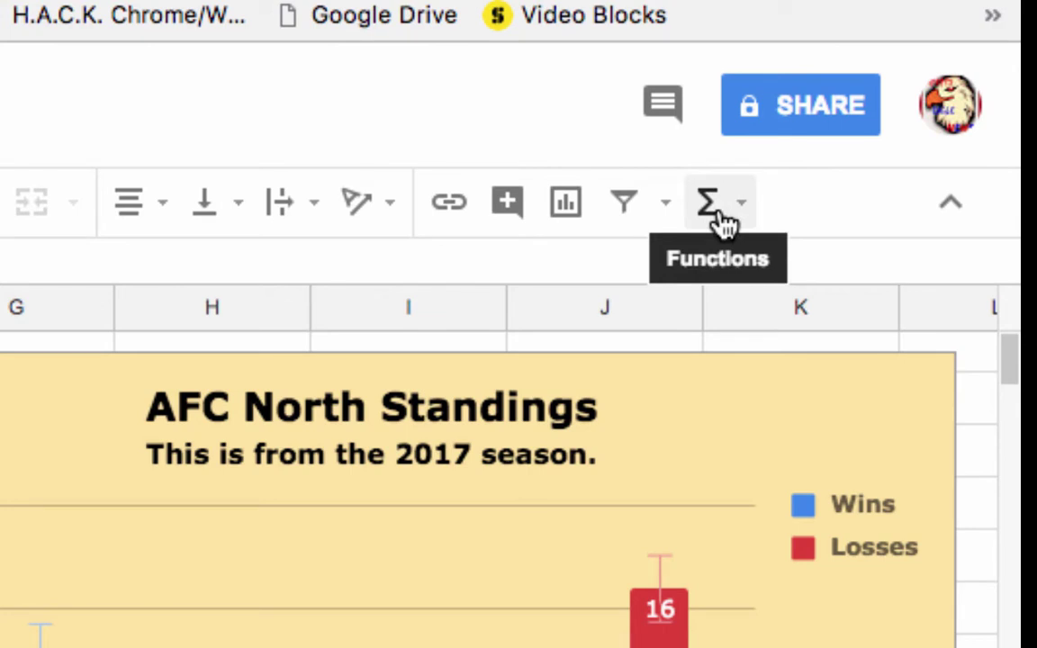
SUM B3:B6 into B8 (28 wins) and copy it across to C8 (36 losses).
left_click(739, 216)
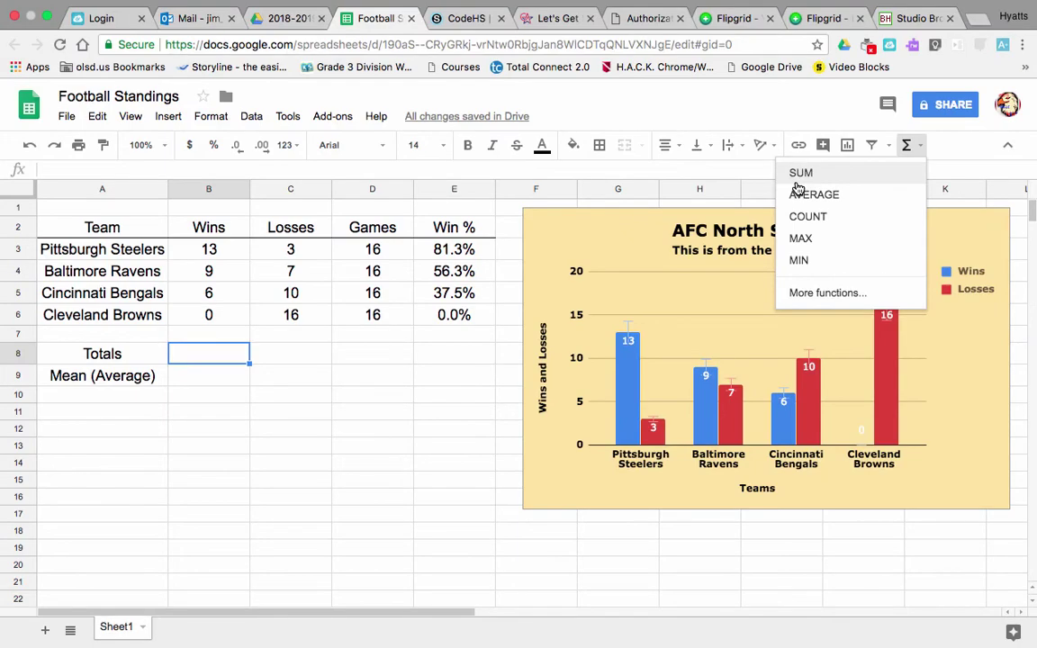
left_click(800, 171)
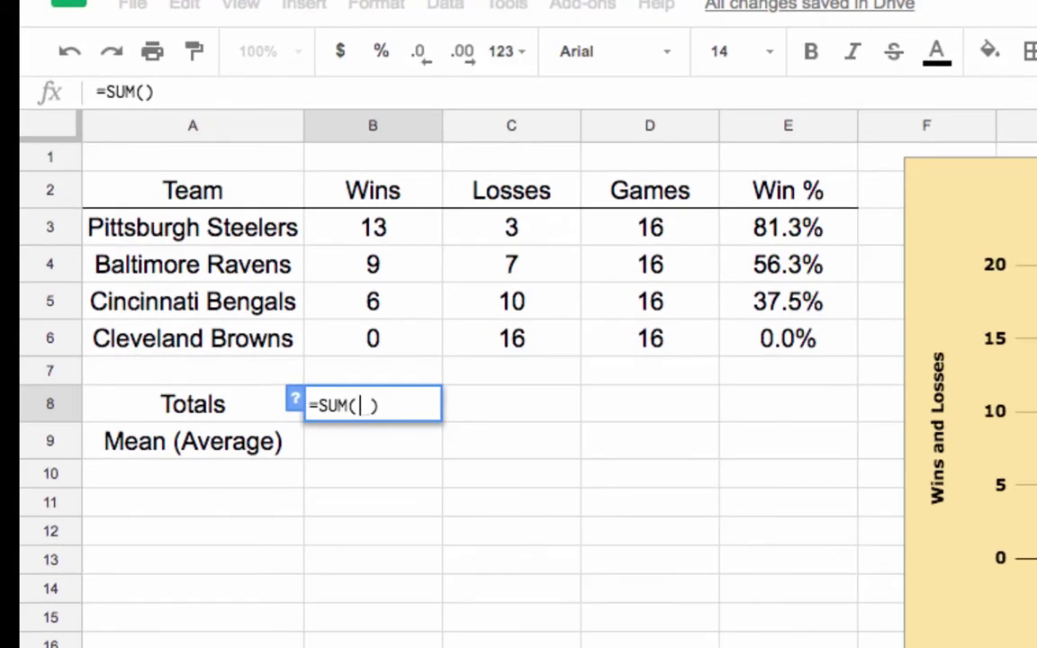
left_click_drag(372, 230, 374, 340)
key("Return")
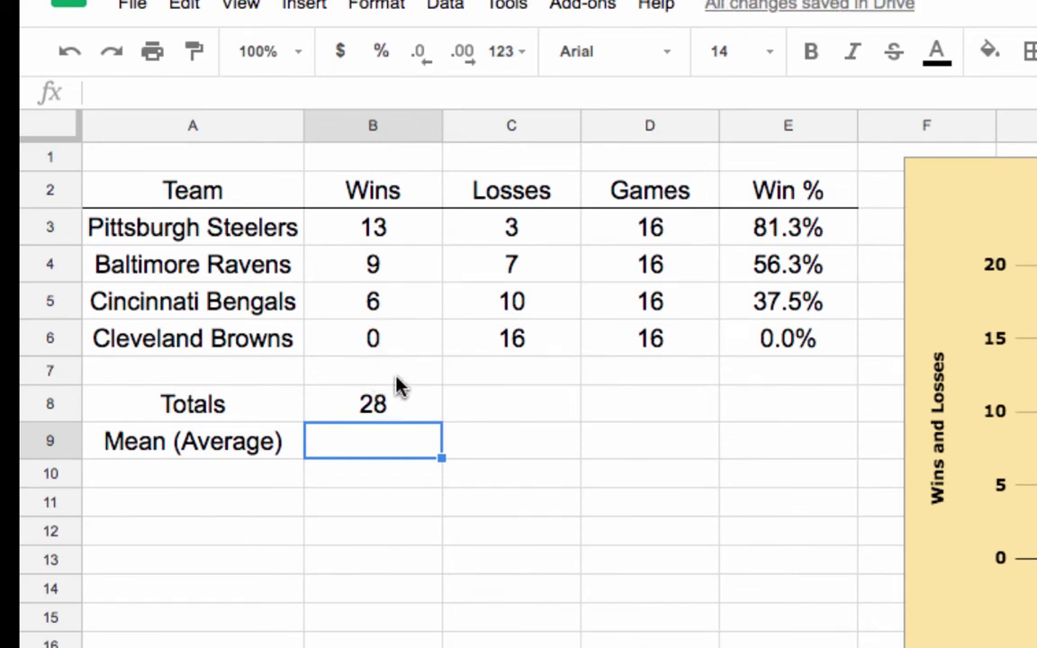
left_click(384, 398)
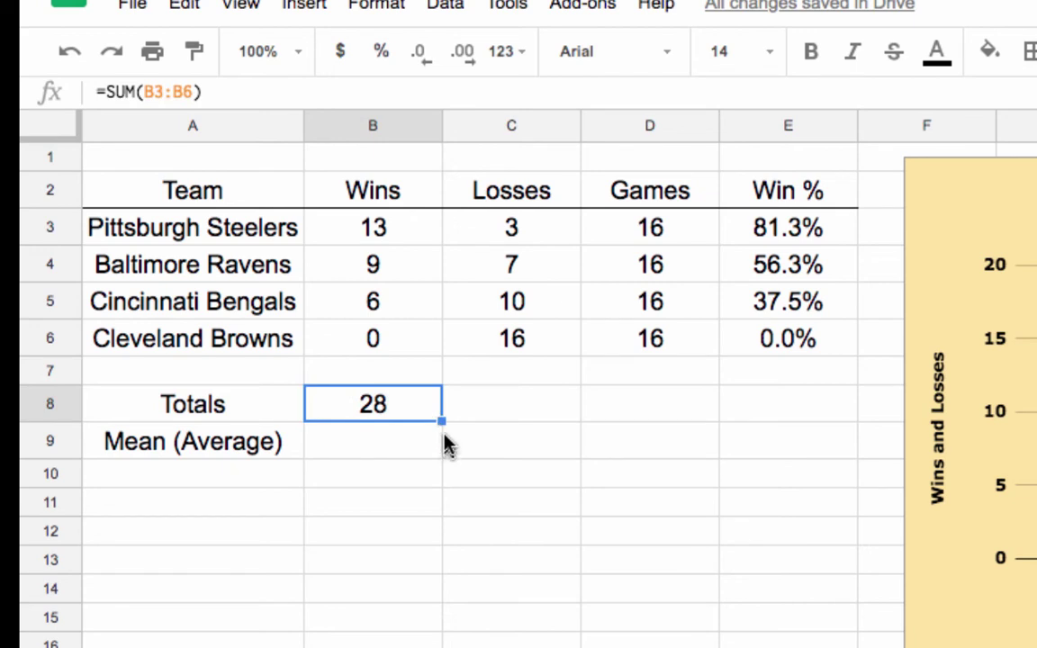
left_click_drag(441, 420, 493, 417)
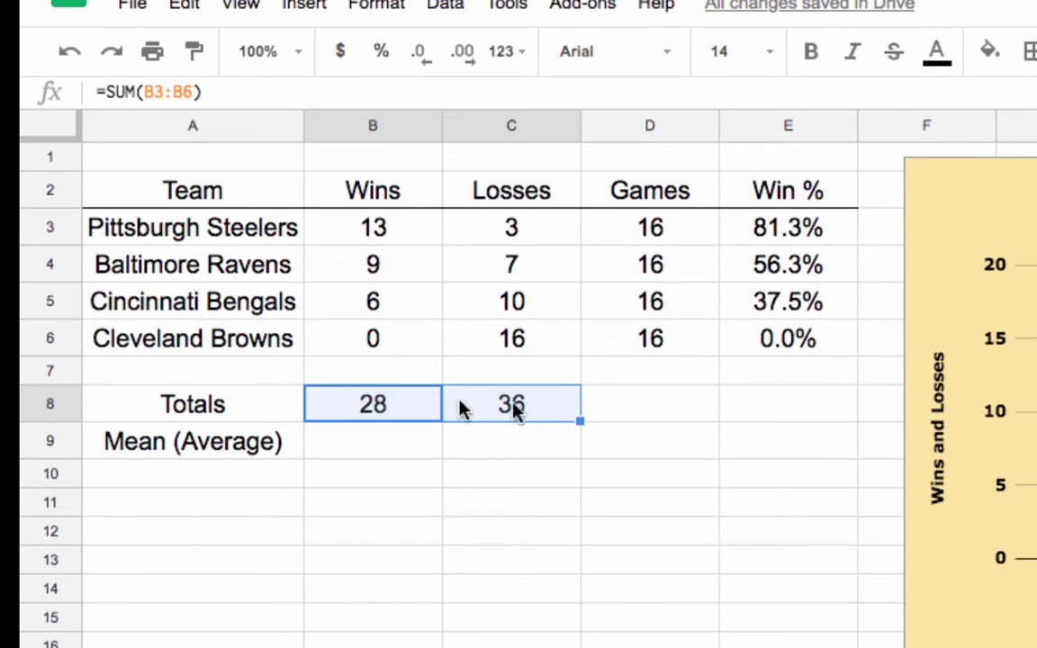
left_click(763, 407)
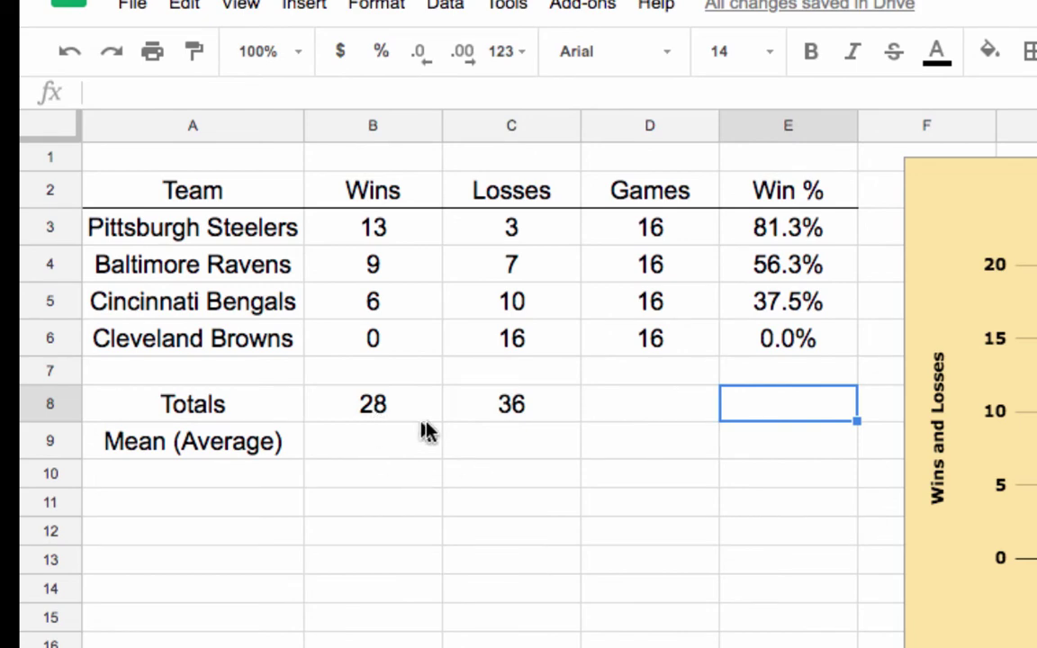
Enter the suggested =B8/(B8+C8) in E8, giving an overall 43.8% win rate.
type("=")
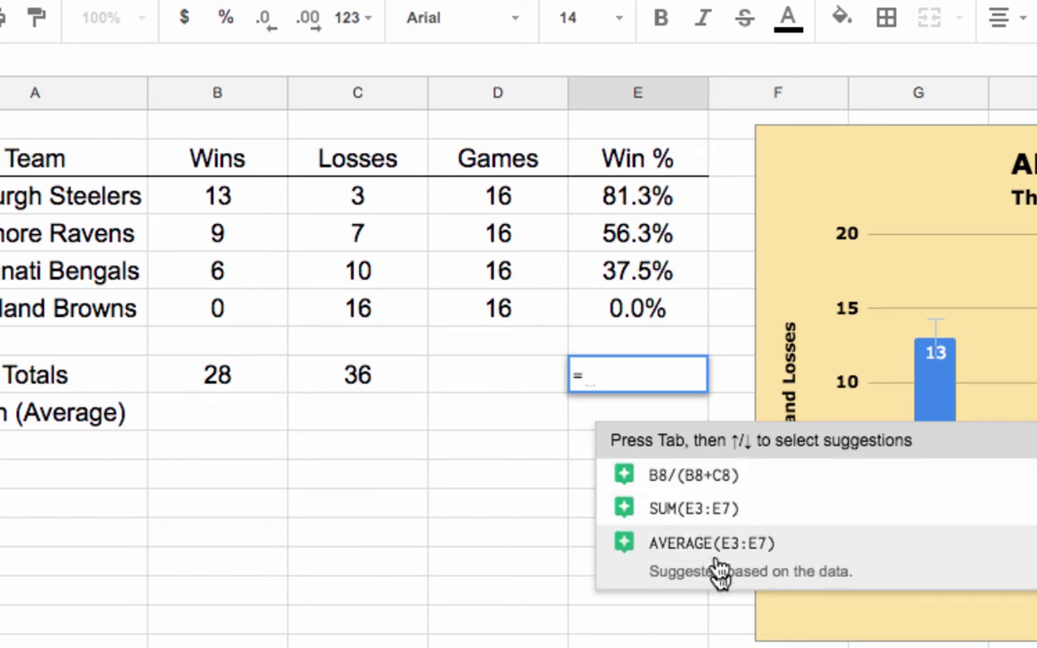
left_click(720, 494)
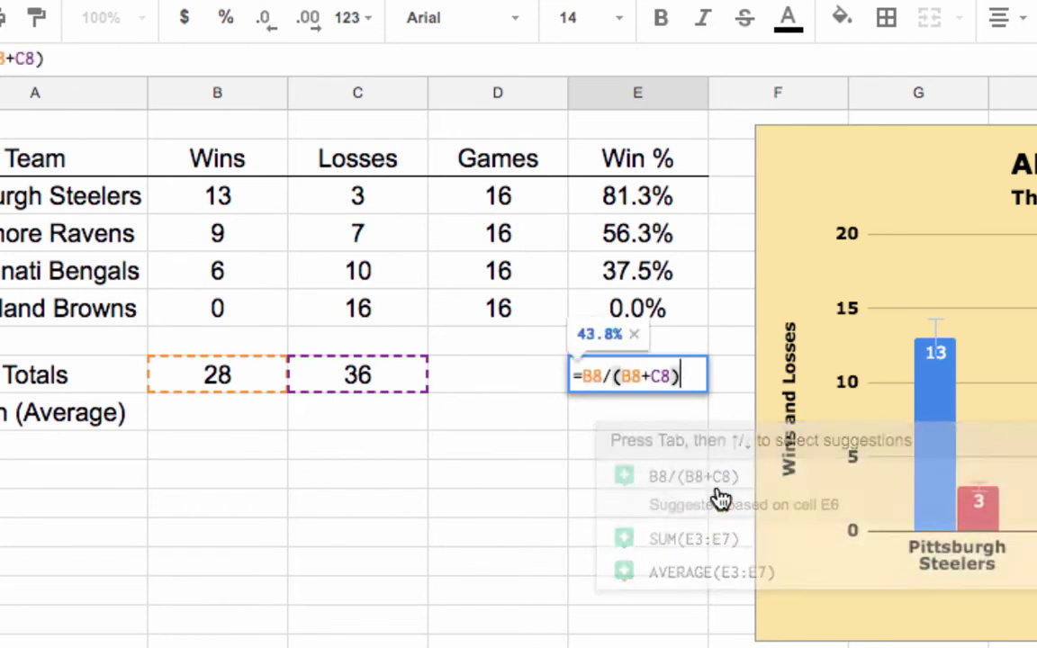
key("Return")
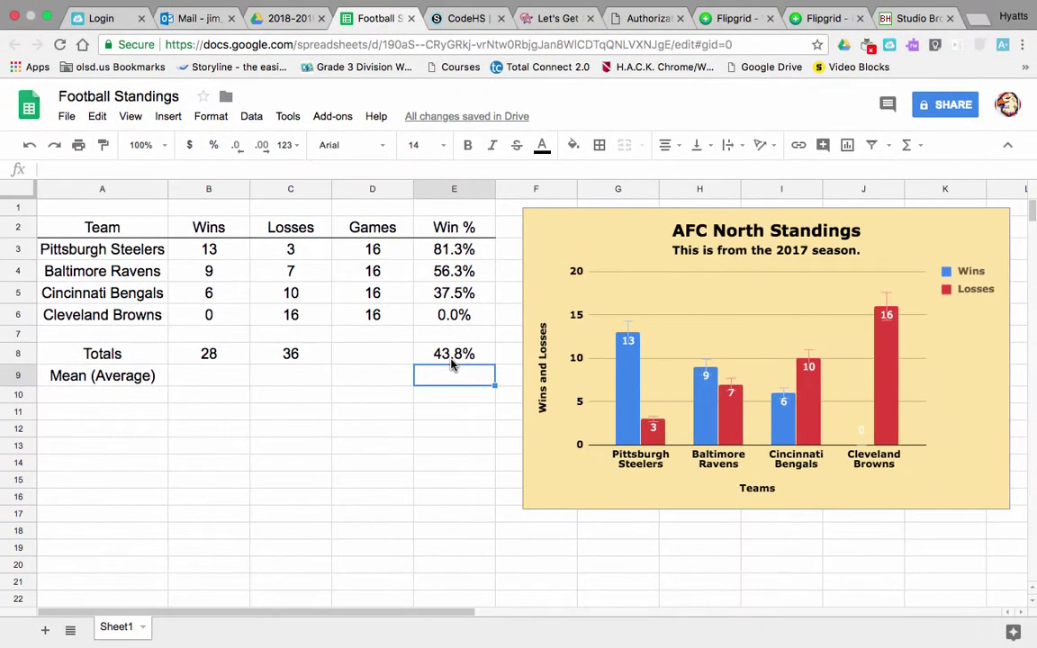
AVERAGE B3:B6 into B9 (7 wins) and copy it across to C9 (9 losses).
left_click(213, 383)
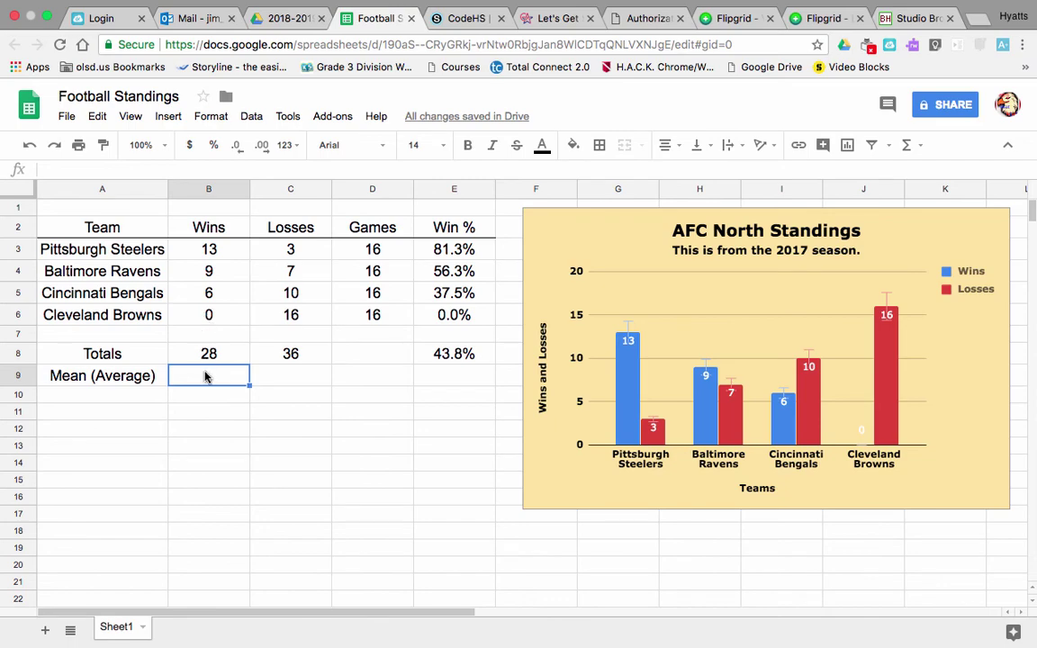
left_click(919, 145)
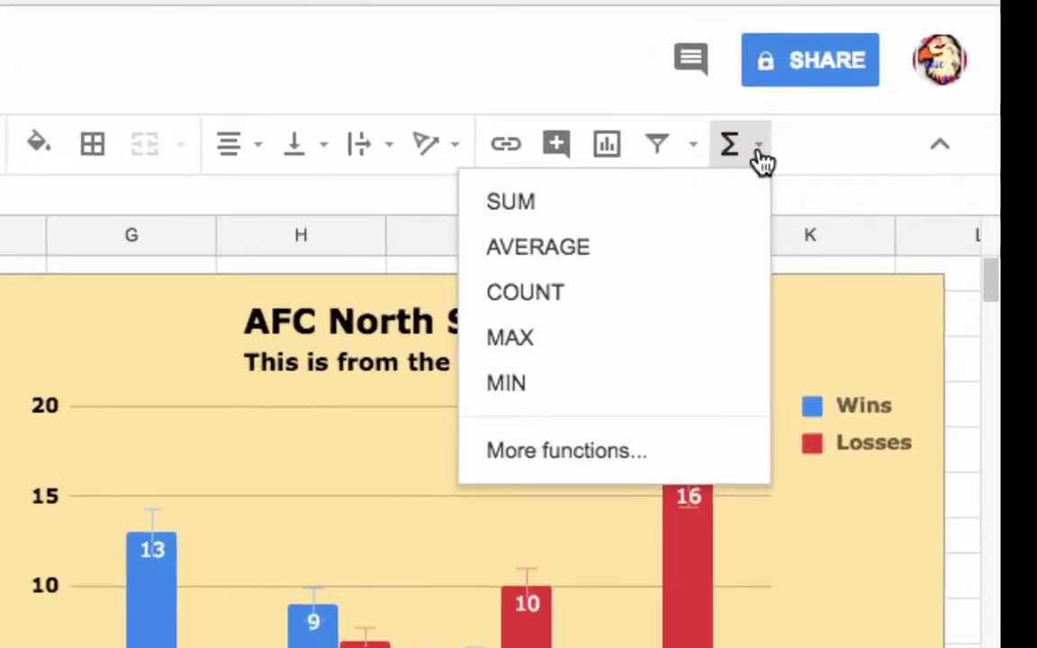
left_click(558, 249)
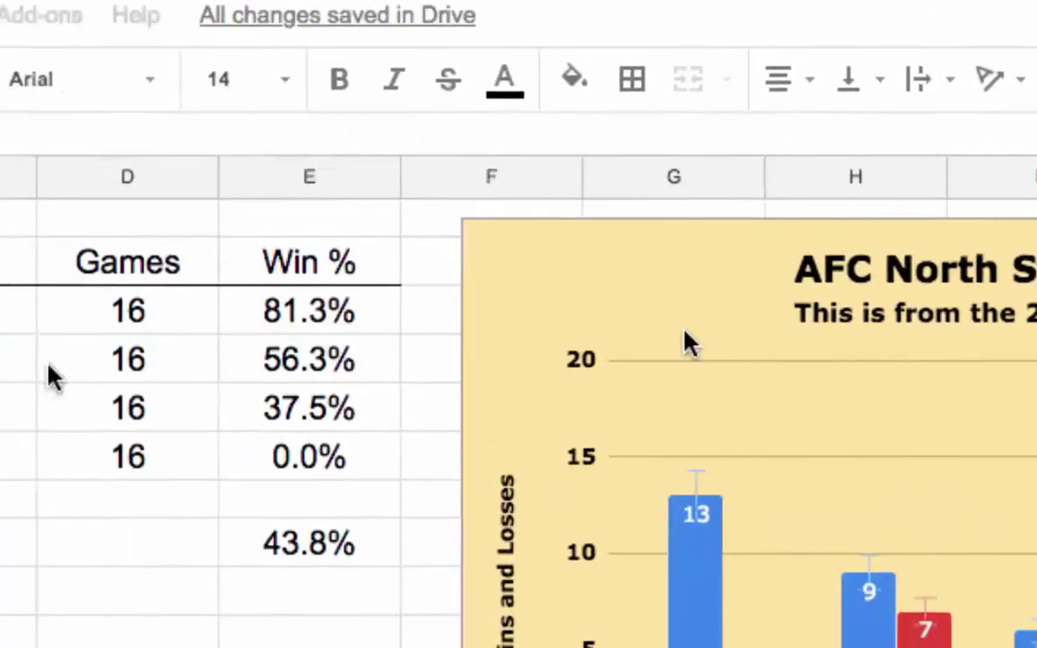
left_click_drag(429, 232, 468, 380)
key("Return")
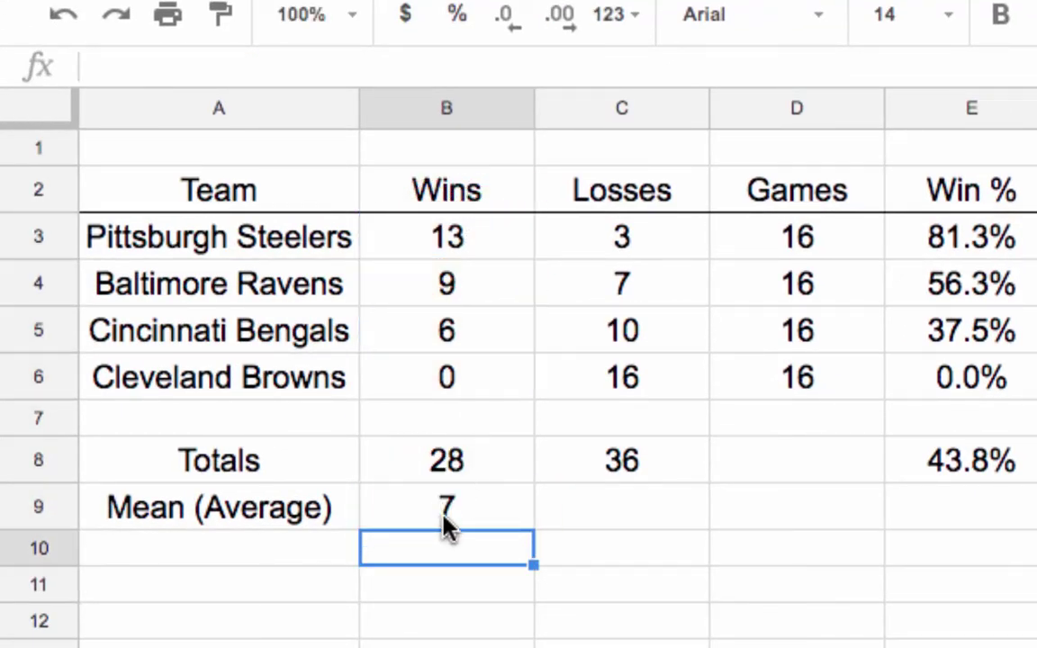
left_click(474, 510)
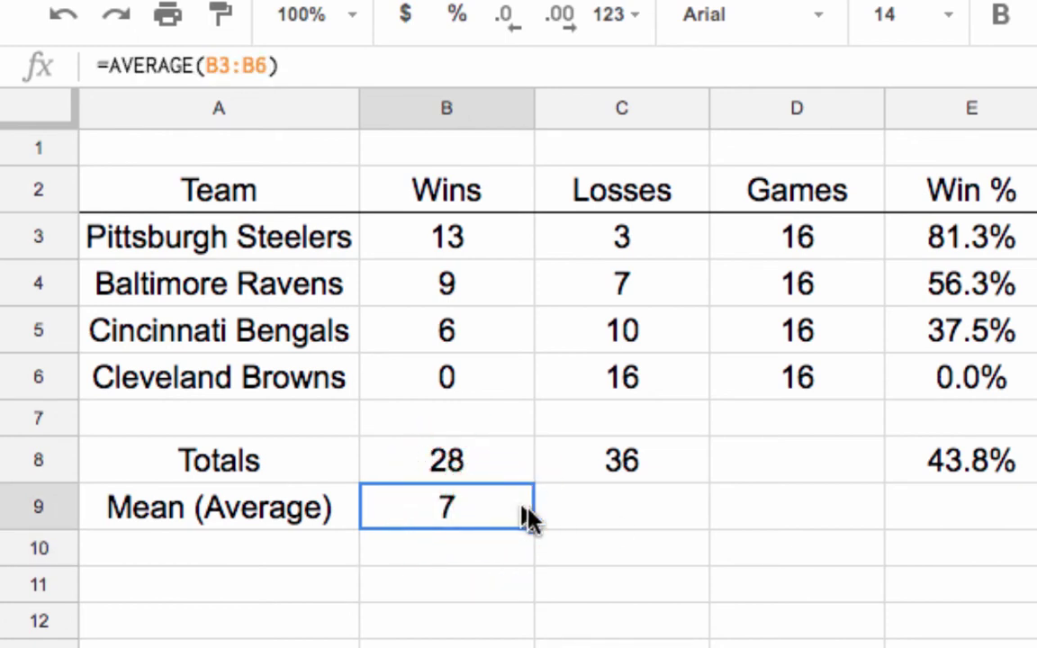
left_click_drag(533, 528, 620, 532)
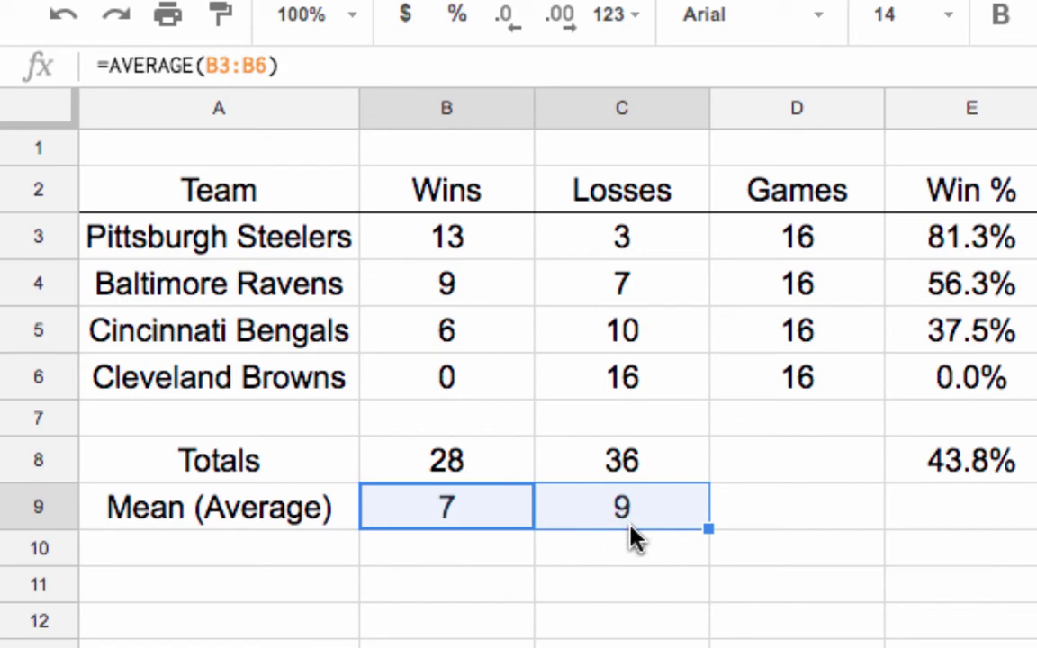
left_click(954, 518)
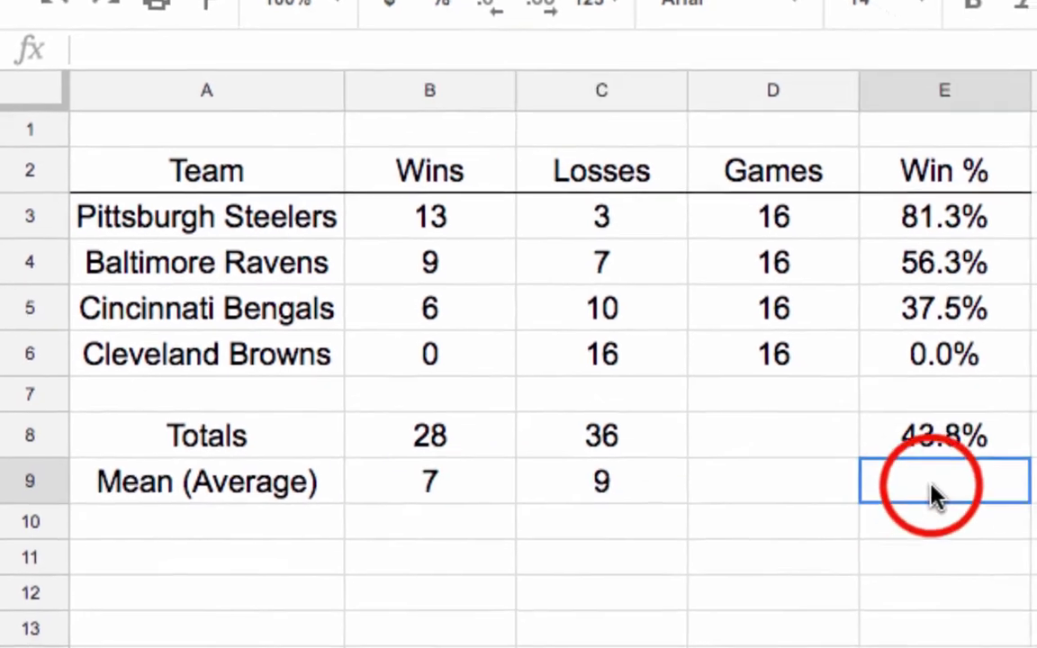
Enter the suggested =B9/(B9+C9) in E9, showing a 43.8% mean win rate.
type("=")
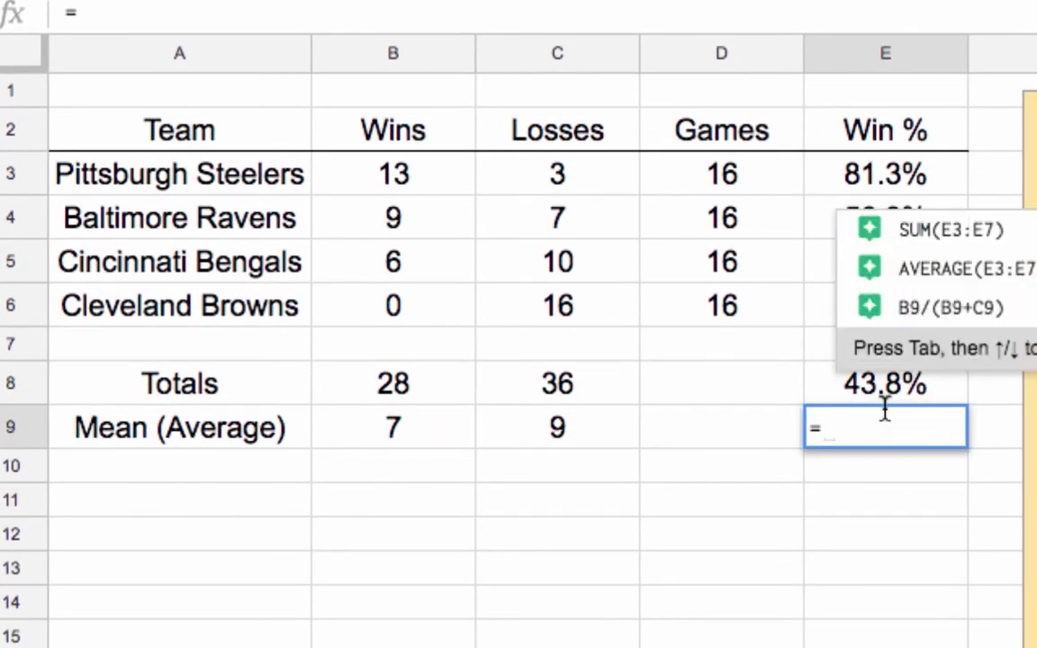
left_click(946, 285)
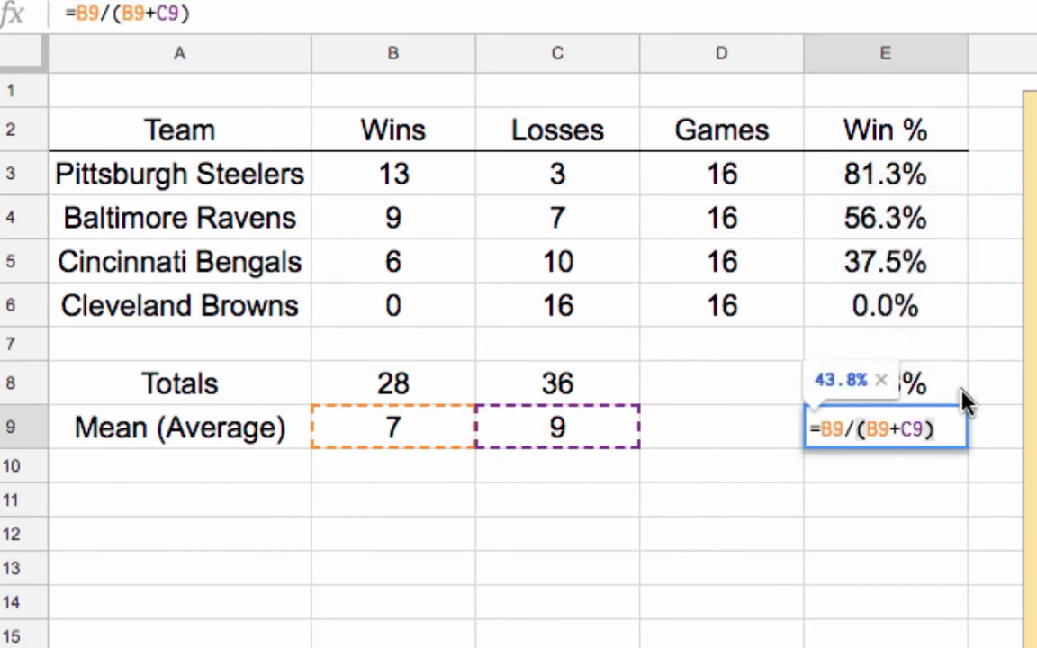
key("Return")
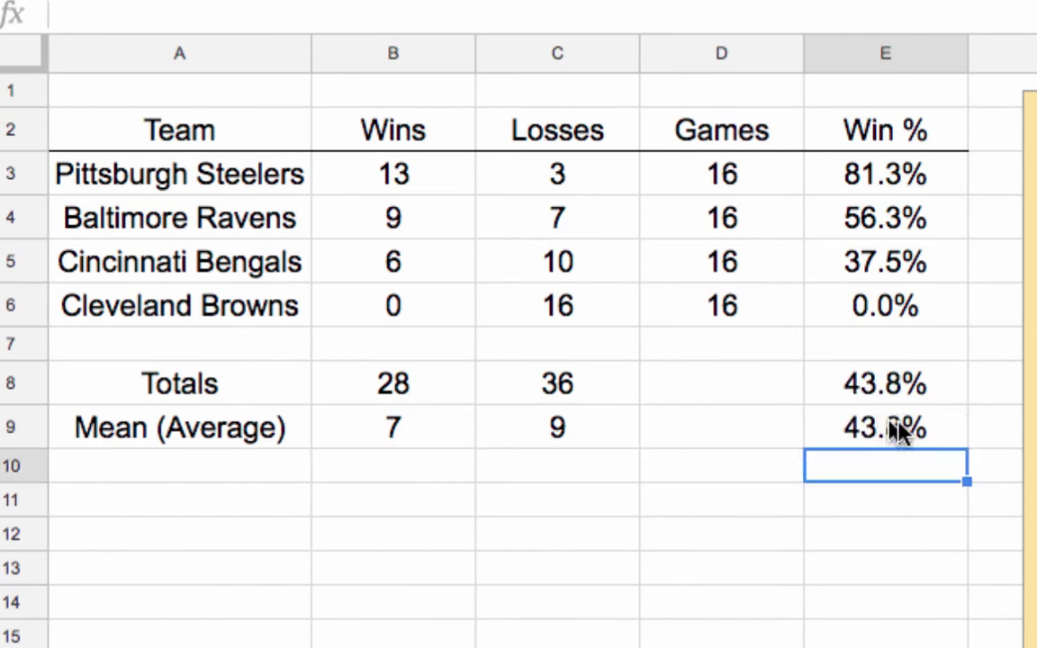